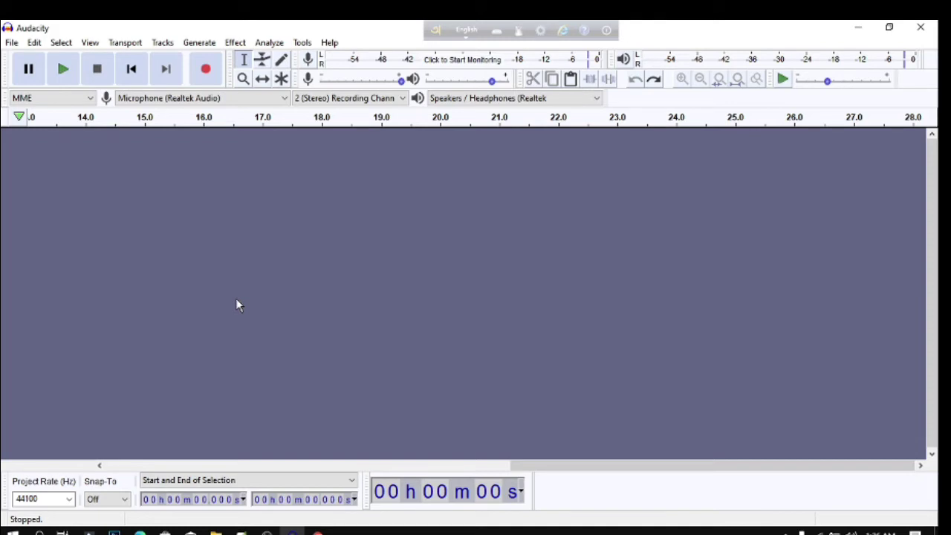
Open the yt1s.com MP3 file from the audio edit folder.
{"action": "left_click", "coordinate": [12, 42]}
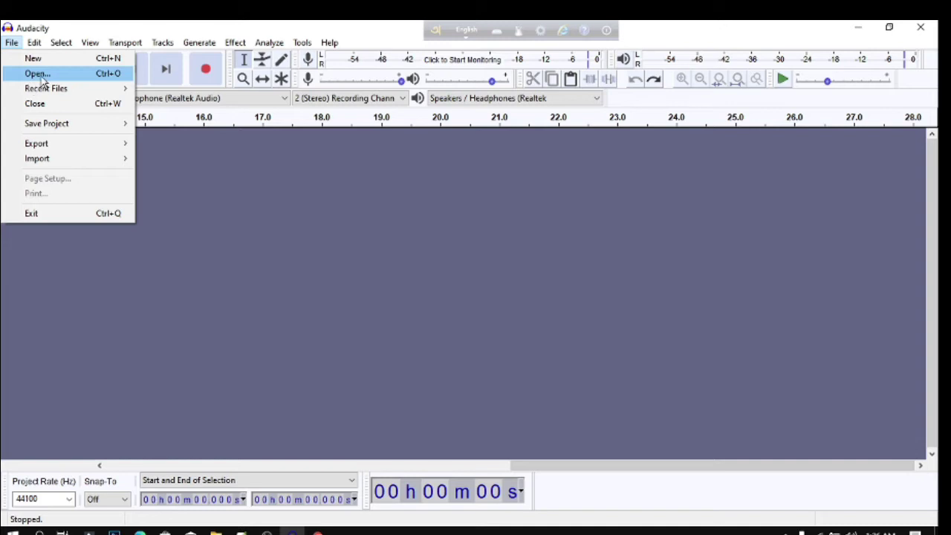
{"action": "left_click", "coordinate": [37, 74]}
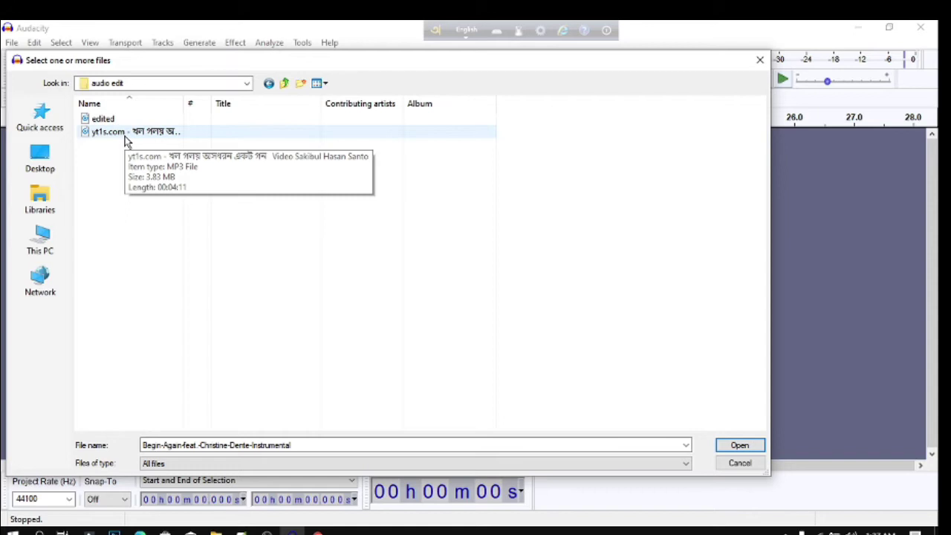
{"action": "double_click", "coordinate": [125, 137]}
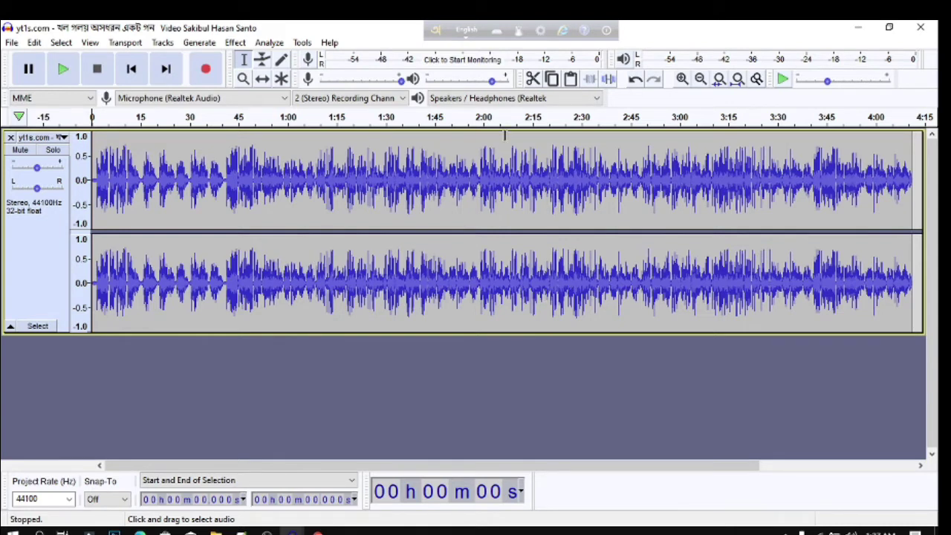
Play the opening of the track from about 0.3 s to listen to its background noise.
{"action": "left_click", "coordinate": [682, 80]}
{"action": "left_click", "coordinate": [682, 80]}
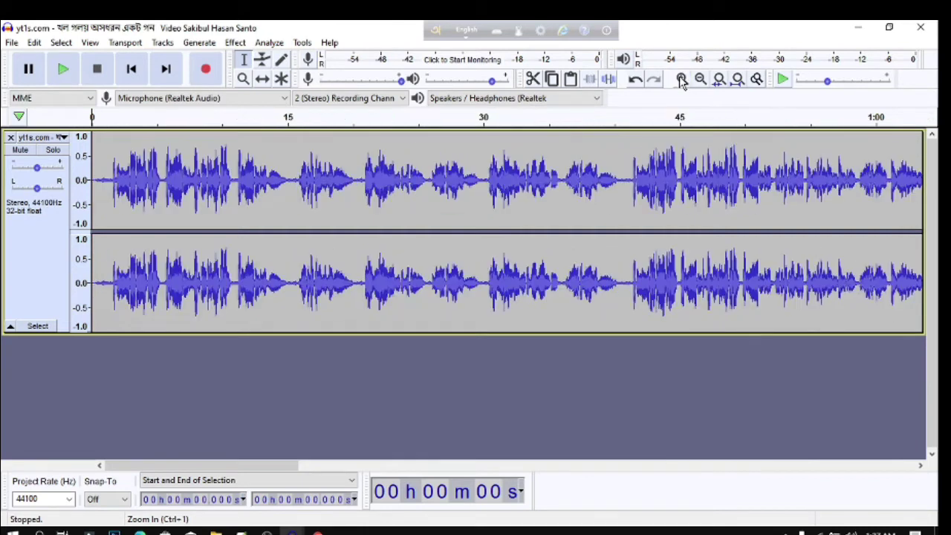
{"action": "left_click", "coordinate": [681, 80]}
{"action": "left_click", "coordinate": [682, 80]}
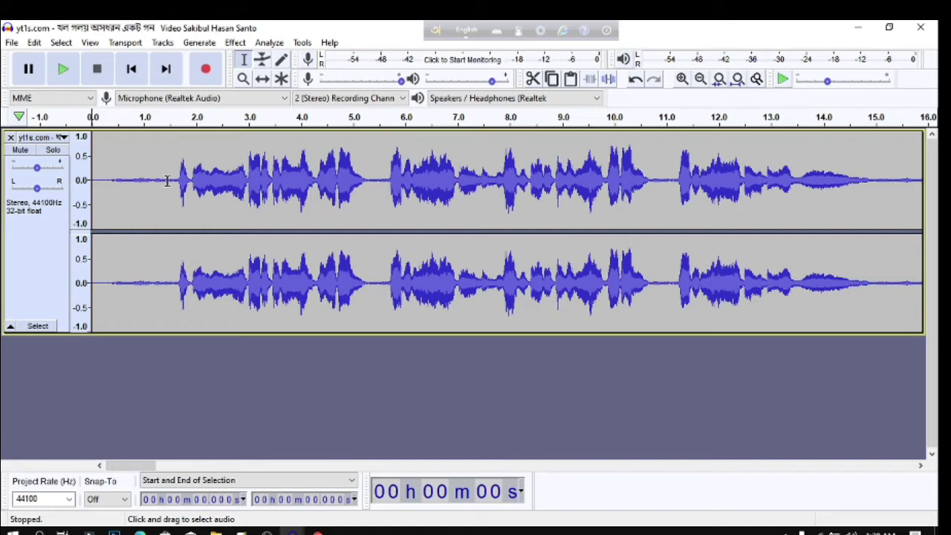
{"action": "left_click", "coordinate": [108, 181]}
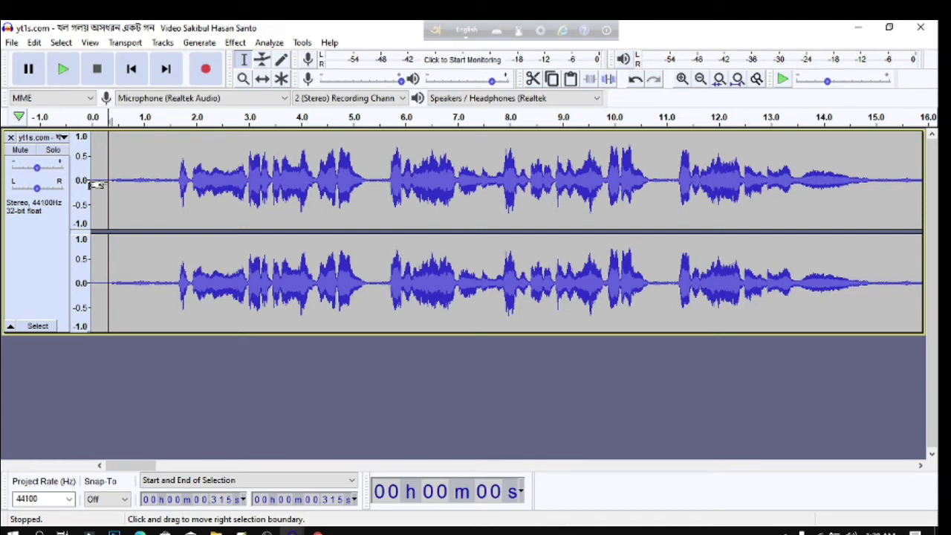
{"action": "key", "text": "space"}
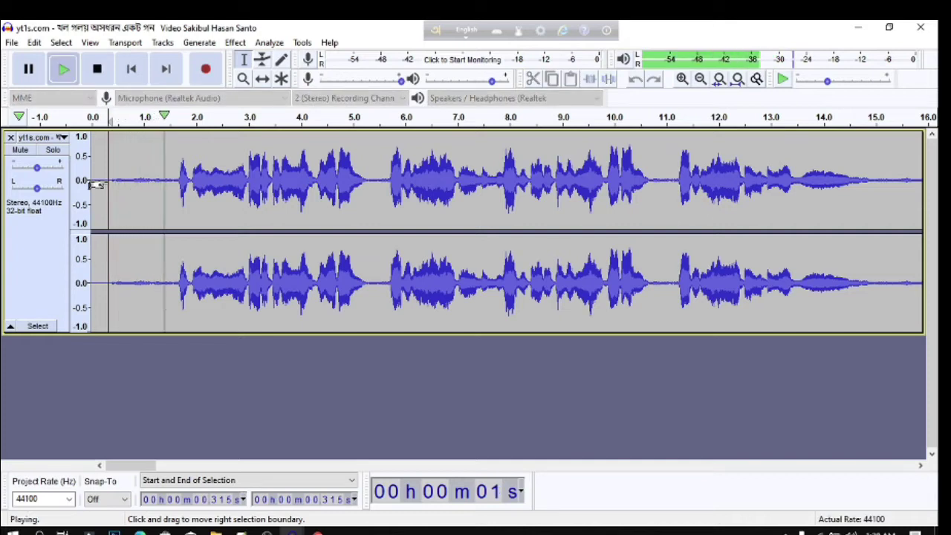
Select the quiet, noise-only stretch before the first sound, from about 0.18 s to 1.52 s.
{"action": "left_click_drag", "start_coordinate": [99, 184], "coordinate": [103, 186]}
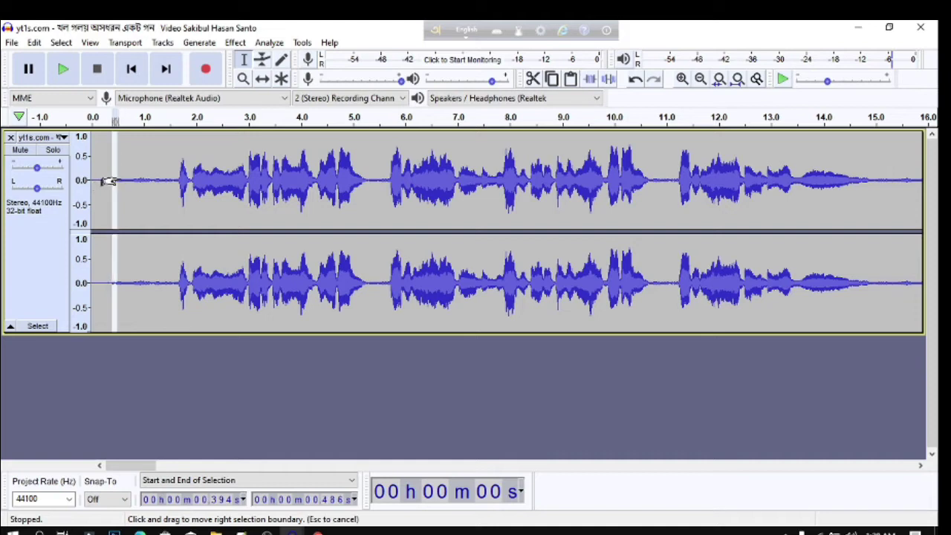
{"action": "left_click_drag", "start_coordinate": [103, 185], "coordinate": [99, 185]}
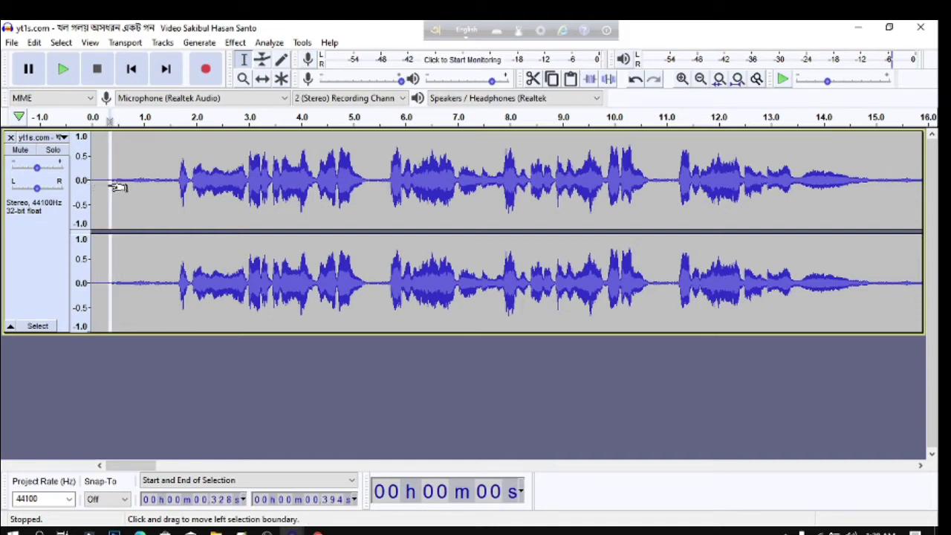
{"action": "left_click", "coordinate": [107, 180]}
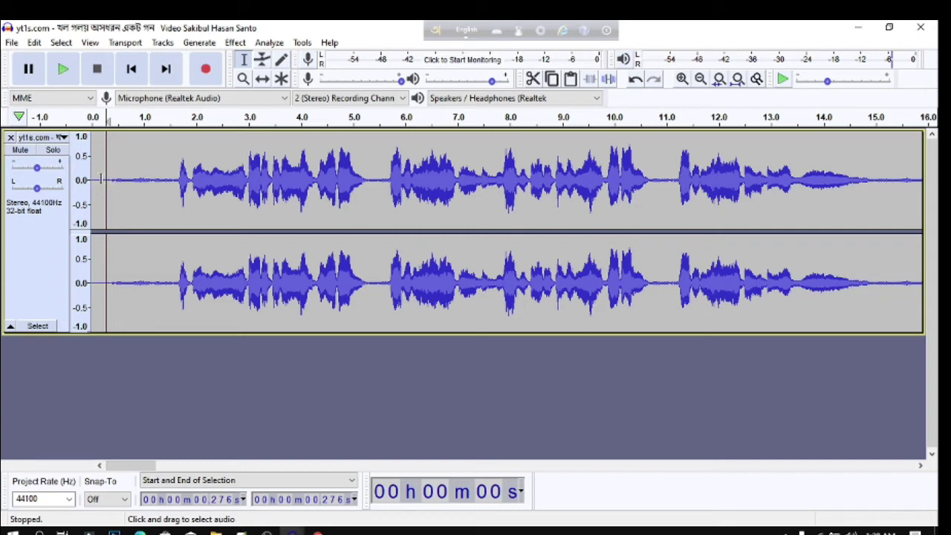
{"action": "left_click_drag", "start_coordinate": [100, 179], "coordinate": [171, 183]}
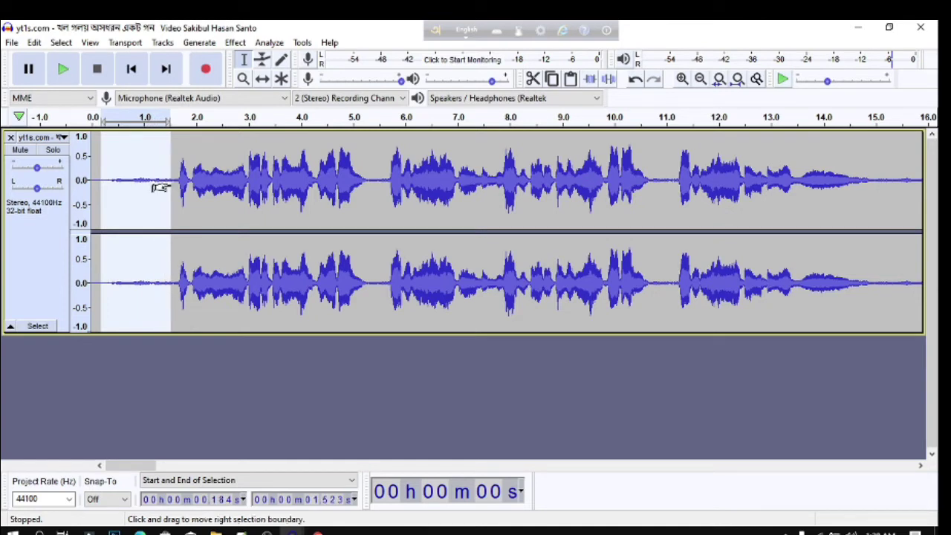
{"action": "left_click", "coordinate": [235, 43]}
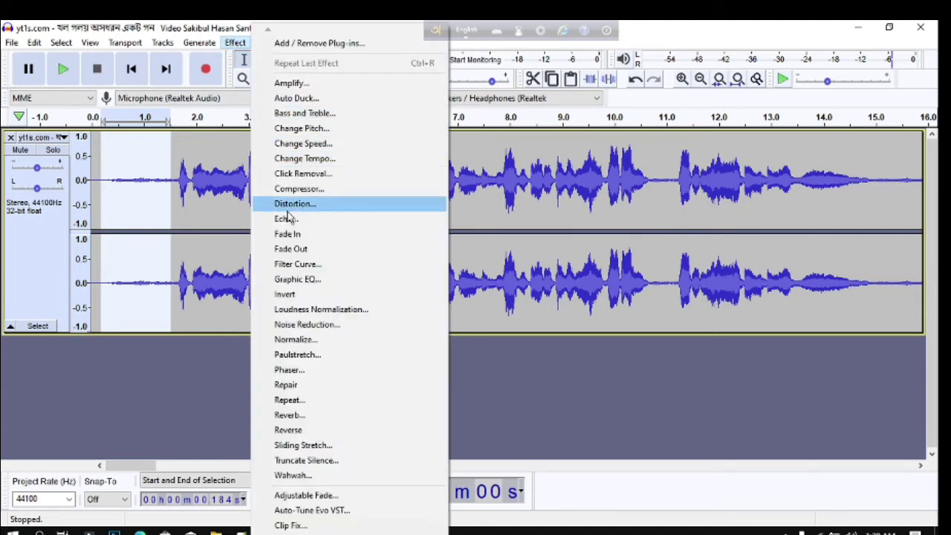
{"action": "left_click", "coordinate": [307, 325]}
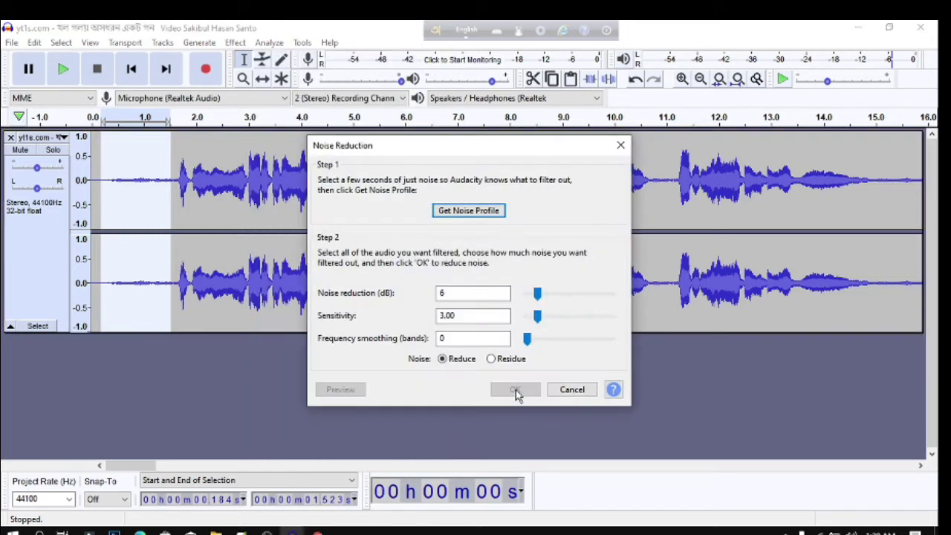
{"action": "left_click", "coordinate": [466, 295]}
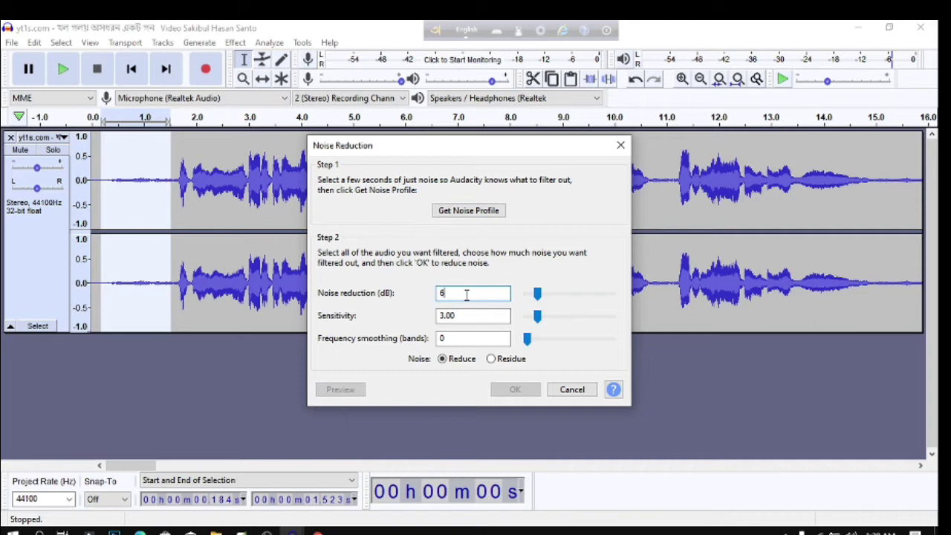
{"action": "key", "text": "BackSpace"}
{"action": "type", "text": "7"}
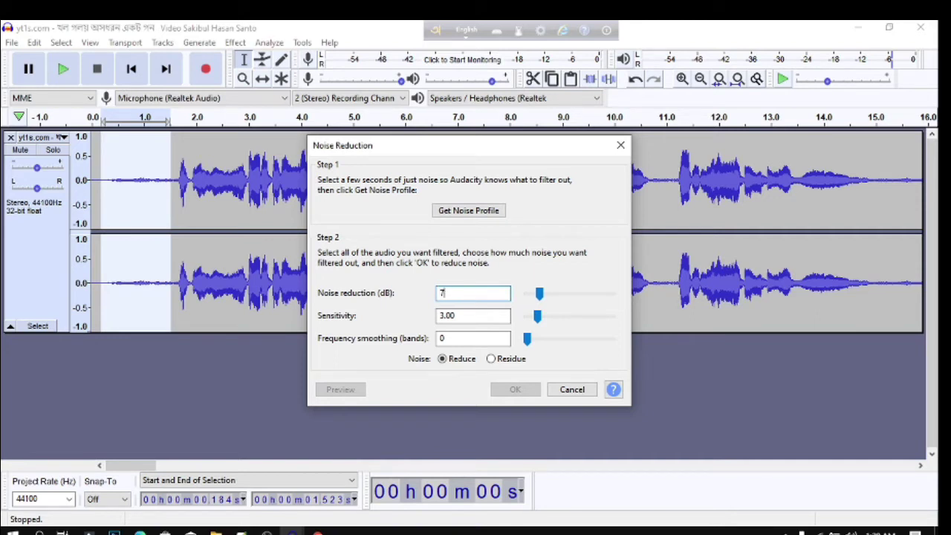
{"action": "left_click", "coordinate": [465, 317]}
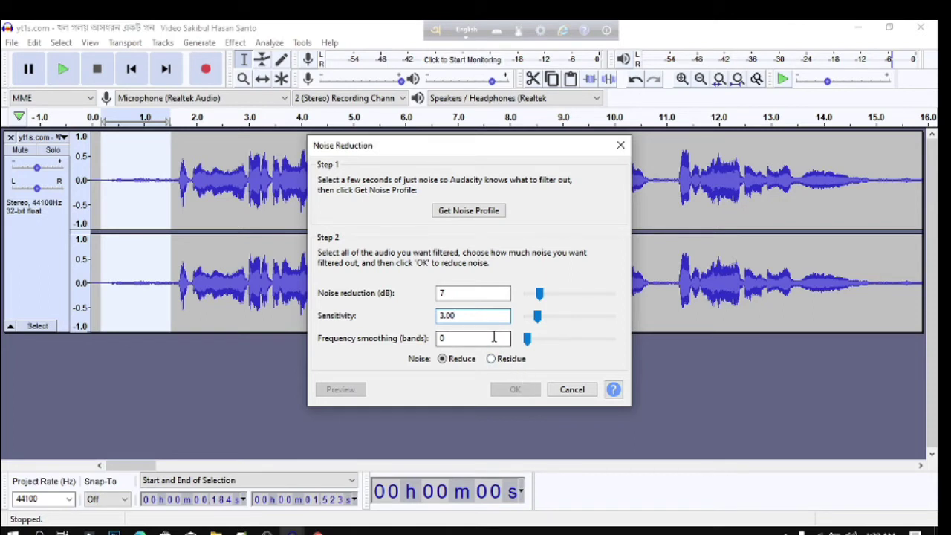
{"action": "left_click", "coordinate": [456, 293]}
{"action": "key", "text": "BackSpace"}
{"action": "type", "text": "6"}
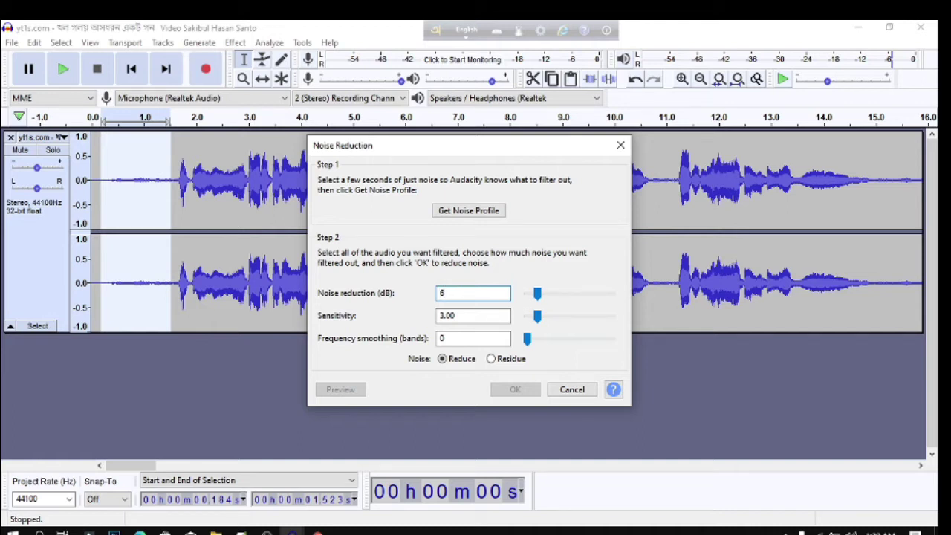
{"action": "key", "text": "BackSpace"}
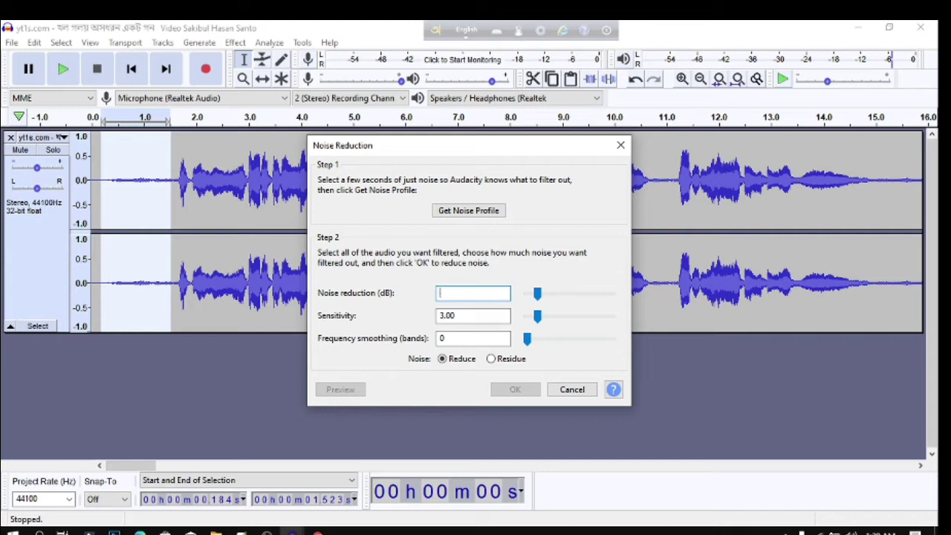
{"action": "left_click", "coordinate": [621, 145]}
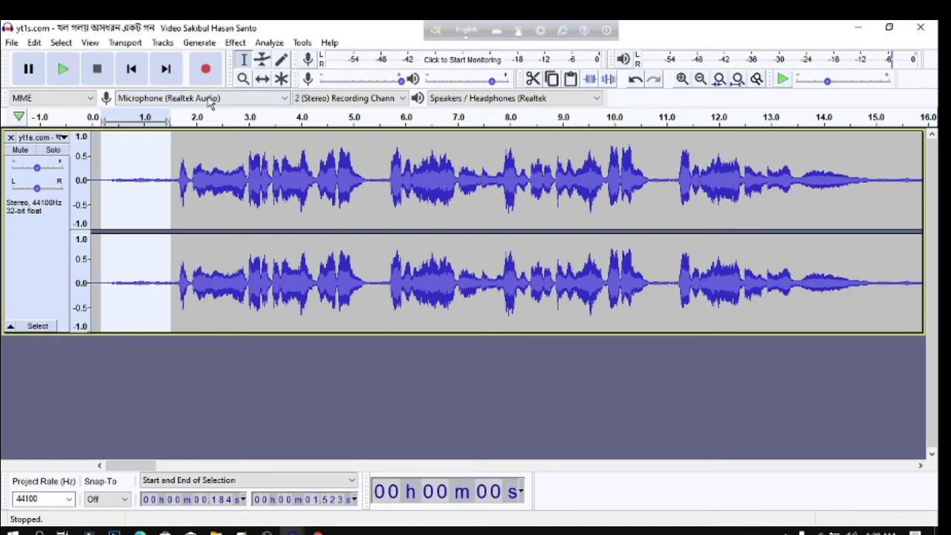
Capture a noise profile from the selected quiet stretch with Noise Reduction.
{"action": "left_click", "coordinate": [235, 43]}
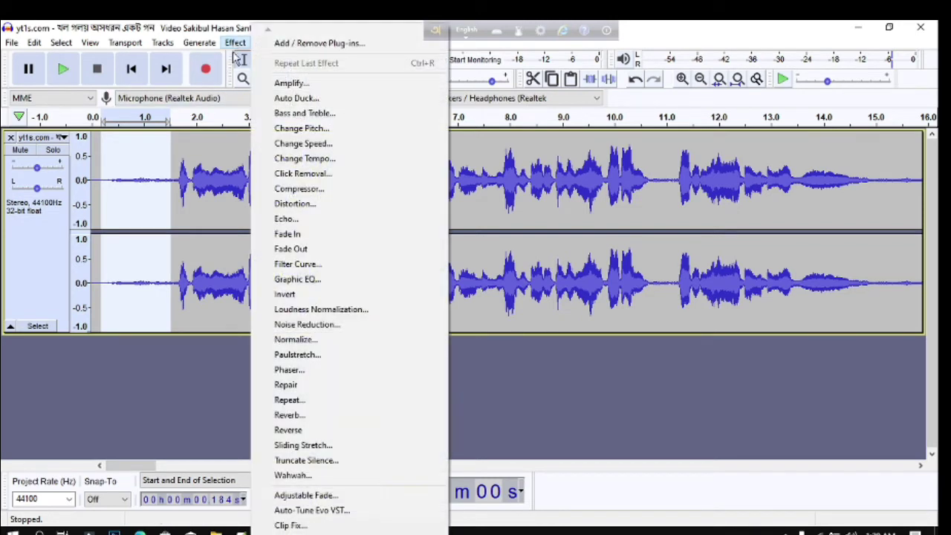
{"action": "left_click", "coordinate": [297, 325]}
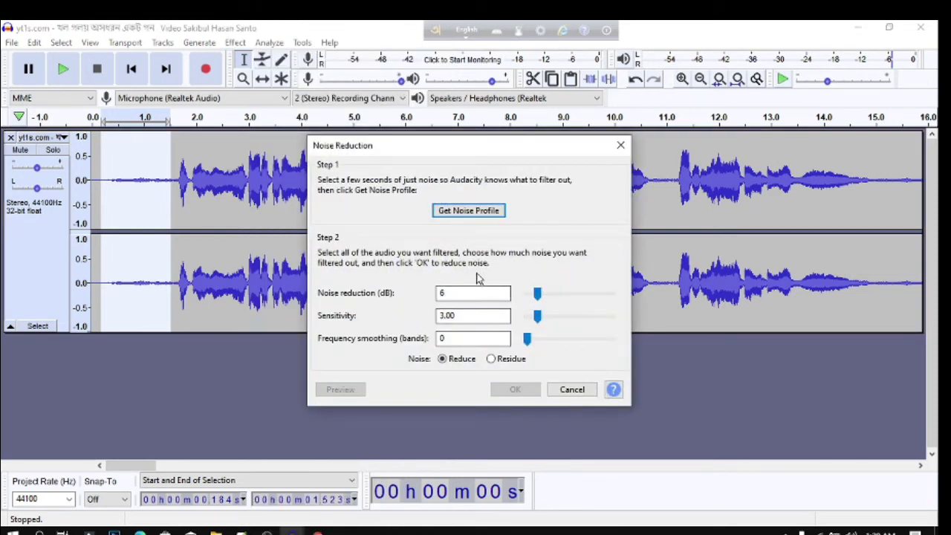
{"action": "left_click", "coordinate": [446, 213]}
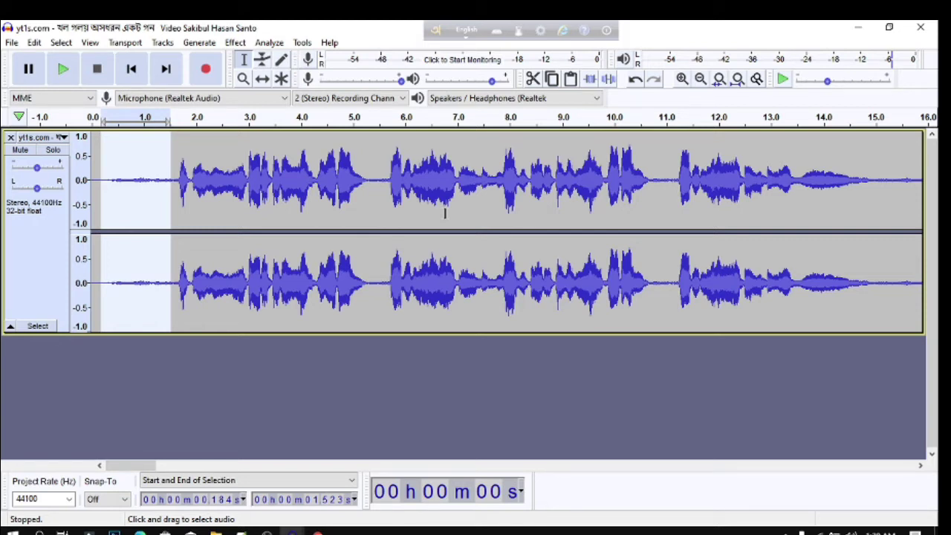
Apply Noise Reduction to the whole track with 6 dB reduction, sensitivity 3.00, frequency smoothing 0 and noise set to Reduce.
{"action": "triple_click", "coordinate": [281, 184]}
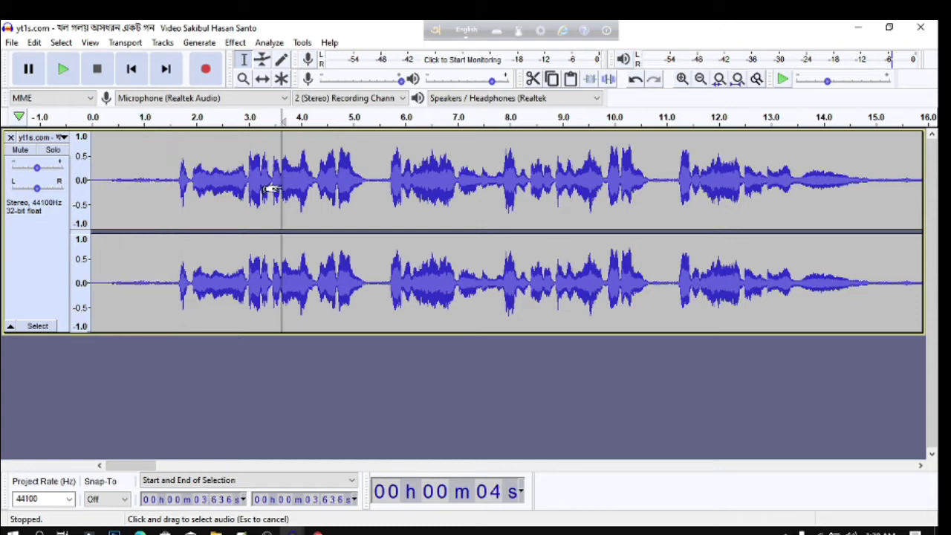
{"action": "double_click", "coordinate": [281, 185]}
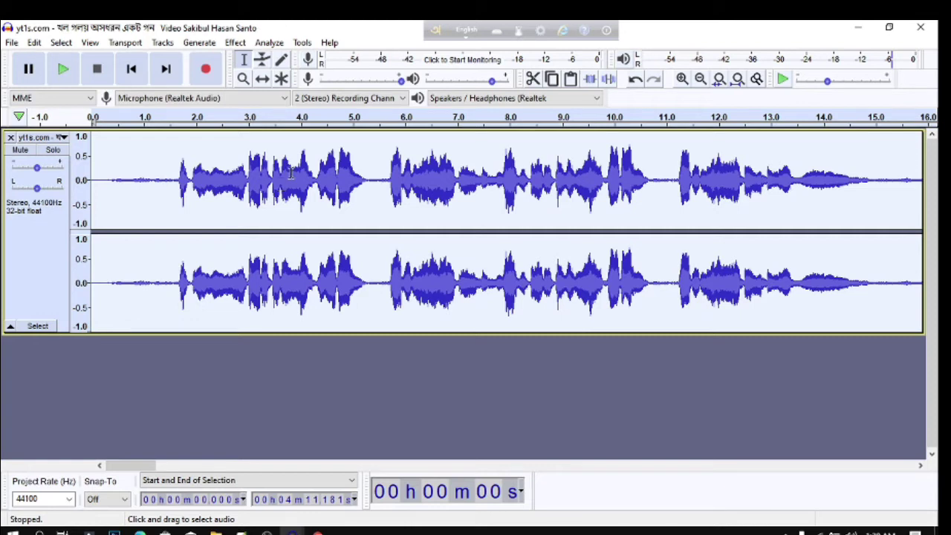
{"action": "left_click", "coordinate": [235, 43]}
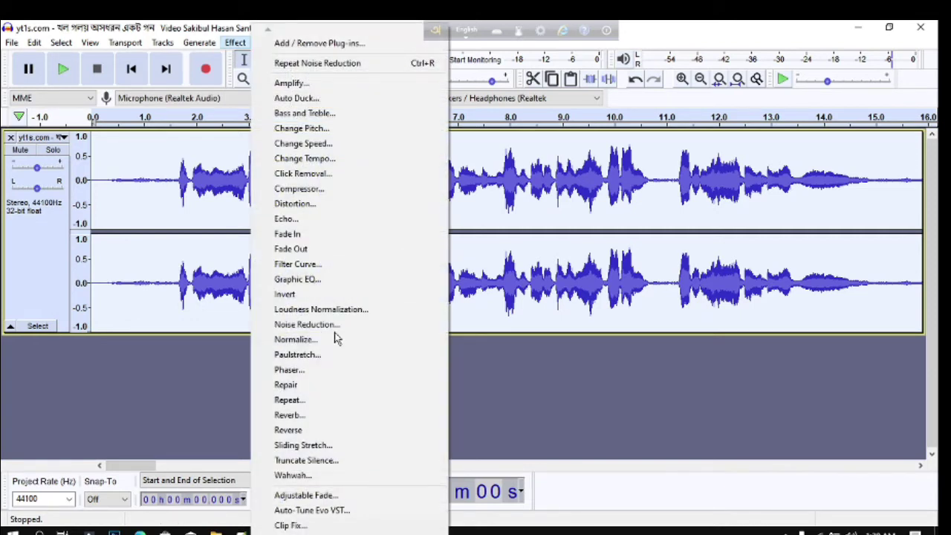
{"action": "left_click", "coordinate": [301, 325]}
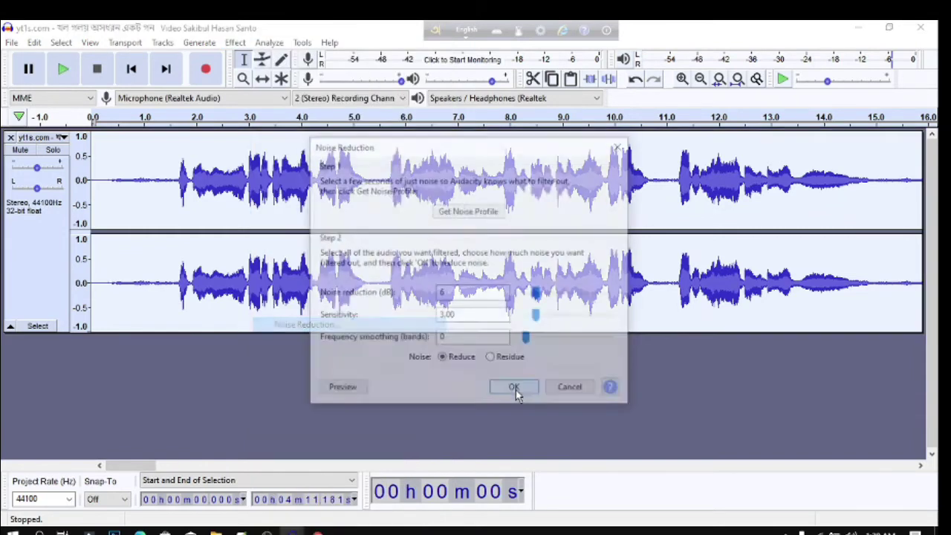
{"action": "left_click", "coordinate": [510, 359]}
{"action": "left_click", "coordinate": [463, 295]}
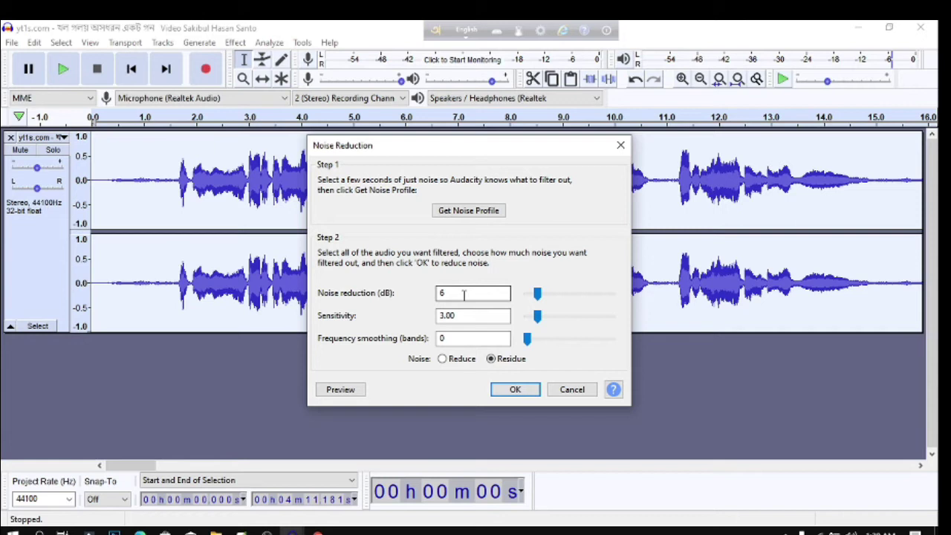
{"action": "left_click", "coordinate": [470, 315]}
{"action": "left_click", "coordinate": [455, 294]}
{"action": "left_click", "coordinate": [462, 294]}
{"action": "left_click", "coordinate": [476, 341]}
{"action": "left_click", "coordinate": [443, 359]}
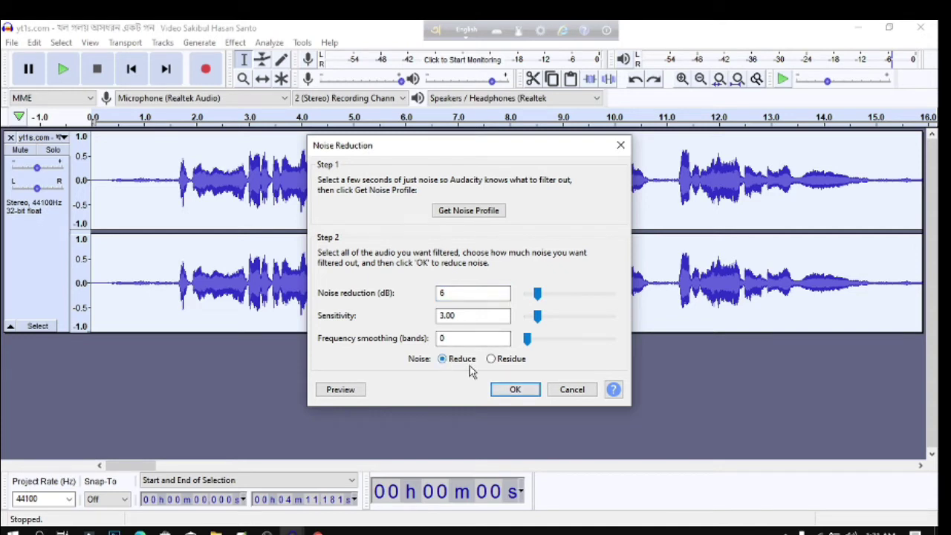
{"action": "left_click", "coordinate": [511, 390]}
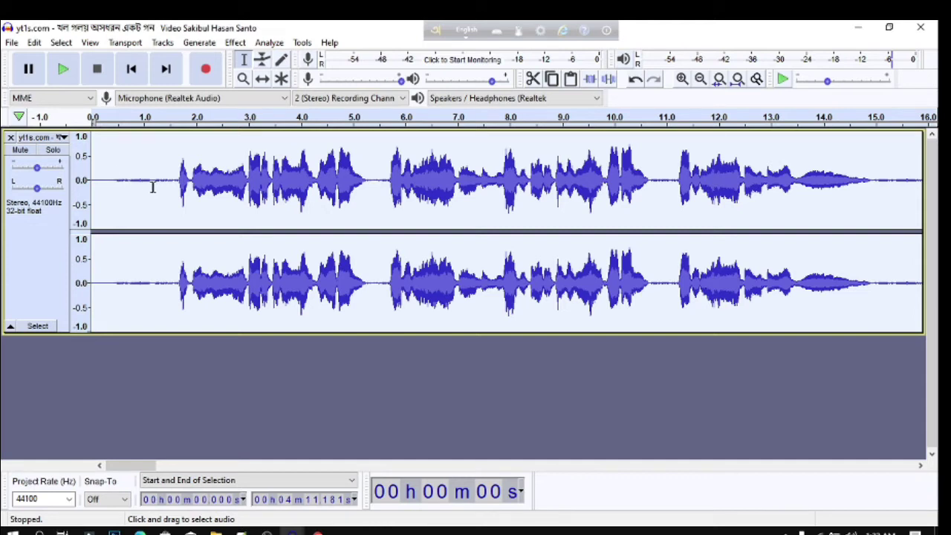
Apply Noise Reduction to the whole track a second time with the same 6 dB settings.
{"action": "left_click", "coordinate": [235, 43]}
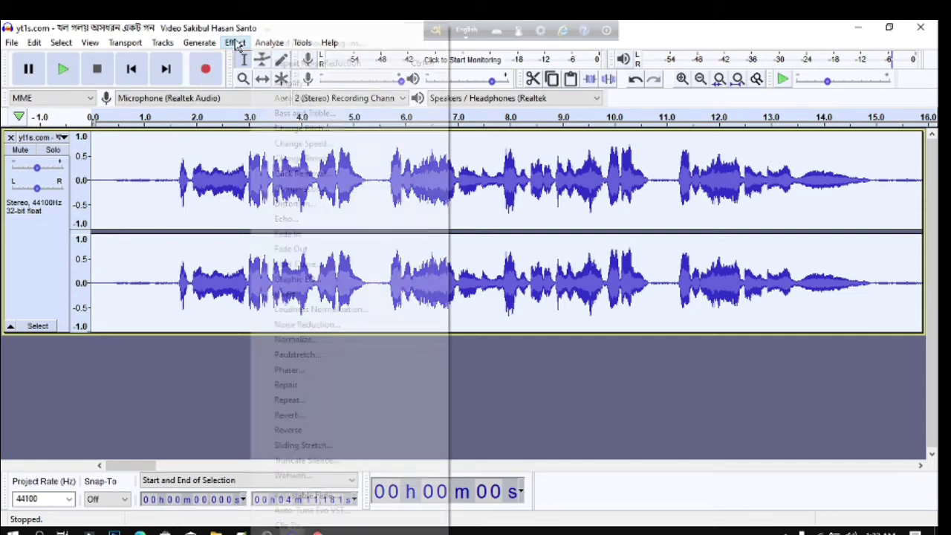
{"action": "left_click", "coordinate": [297, 327]}
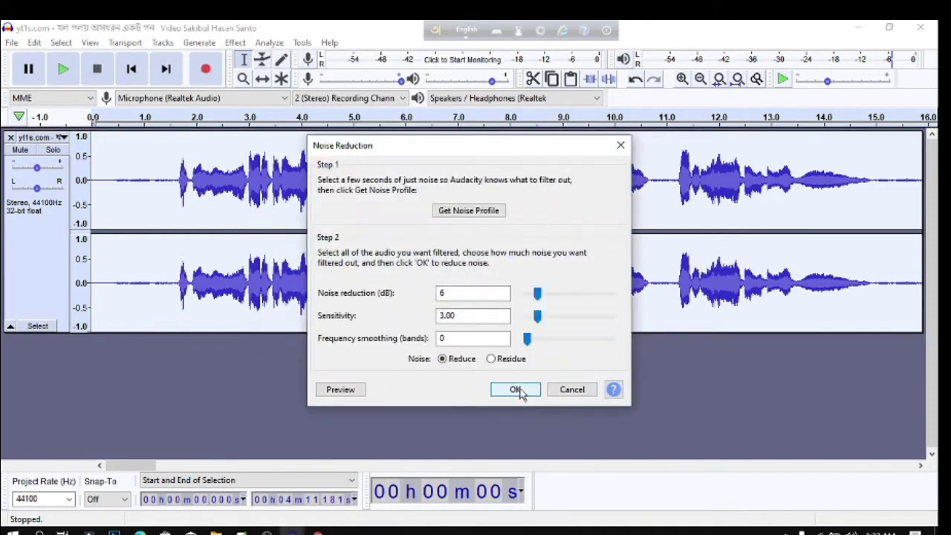
{"action": "left_click", "coordinate": [517, 390]}
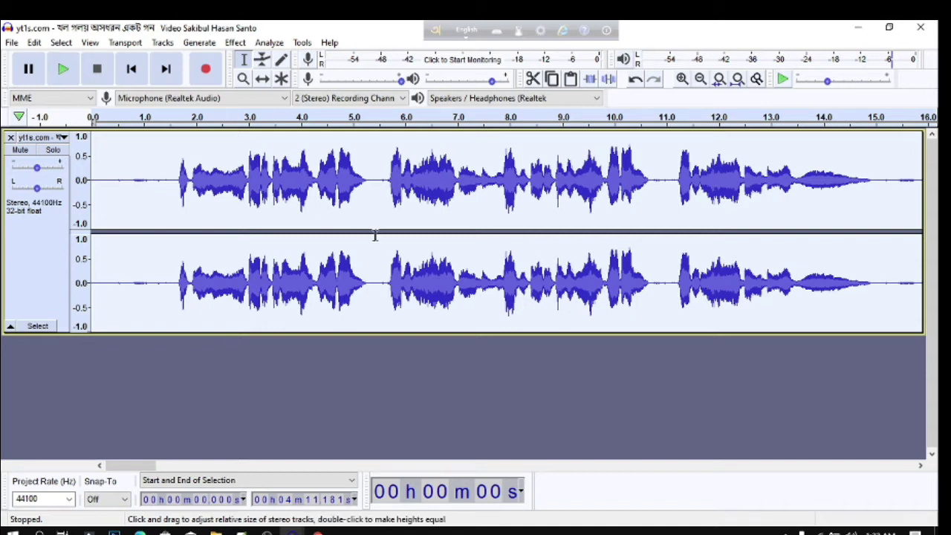
{"action": "left_click_drag", "start_coordinate": [138, 464], "coordinate": [180, 466]}
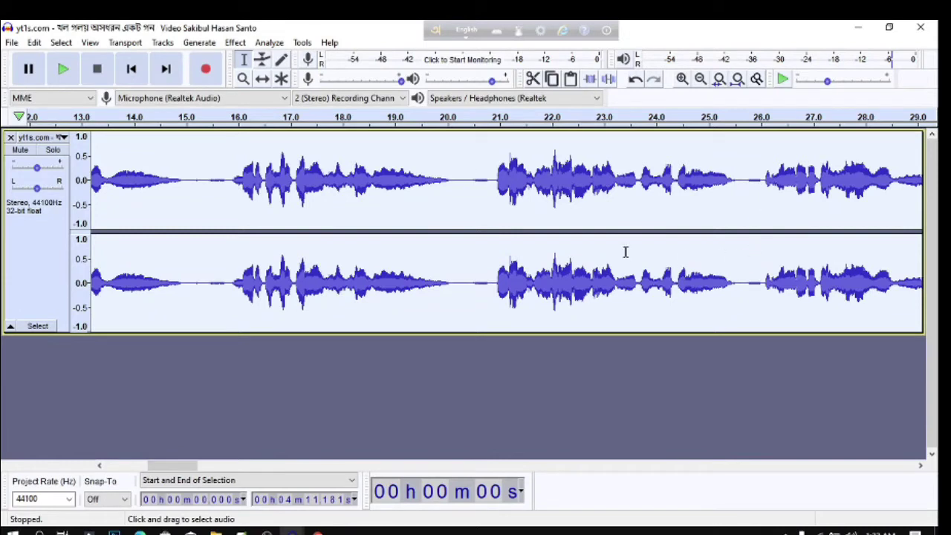
{"action": "left_click_drag", "start_coordinate": [195, 466], "coordinate": [122, 465]}
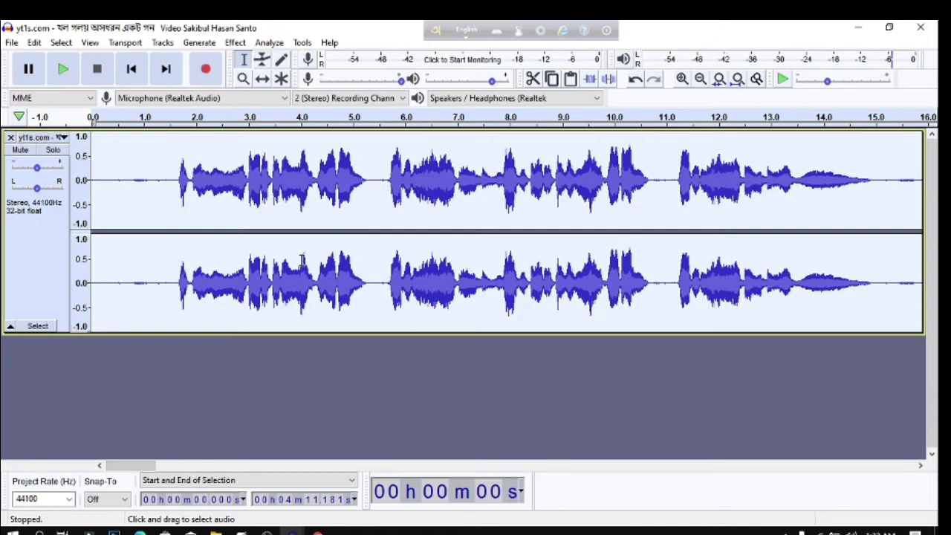
Normalize the whole track to a 0.0 dB peak with DC offset removal on and independent stereo channel normalization off.
{"action": "left_click_drag", "start_coordinate": [302, 260], "coordinate": [288, 260]}
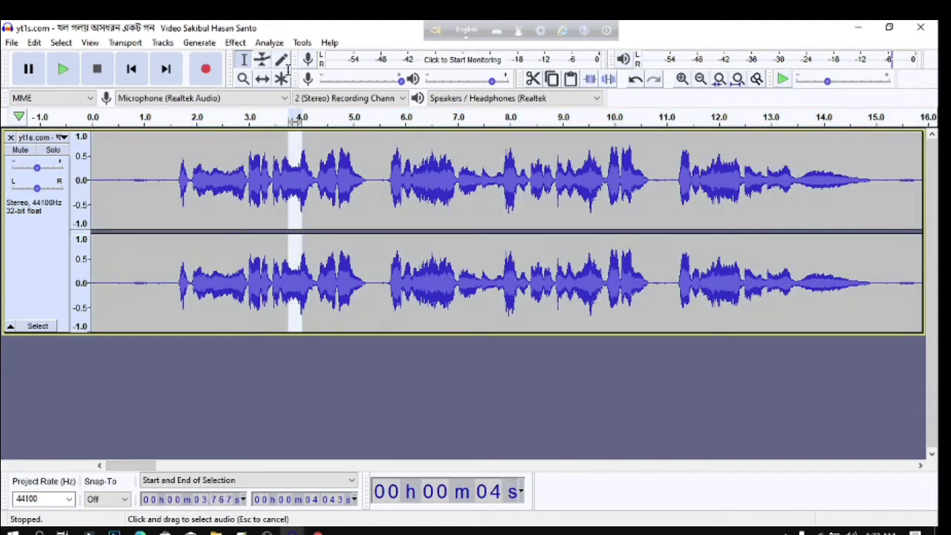
{"action": "double_click", "coordinate": [283, 182]}
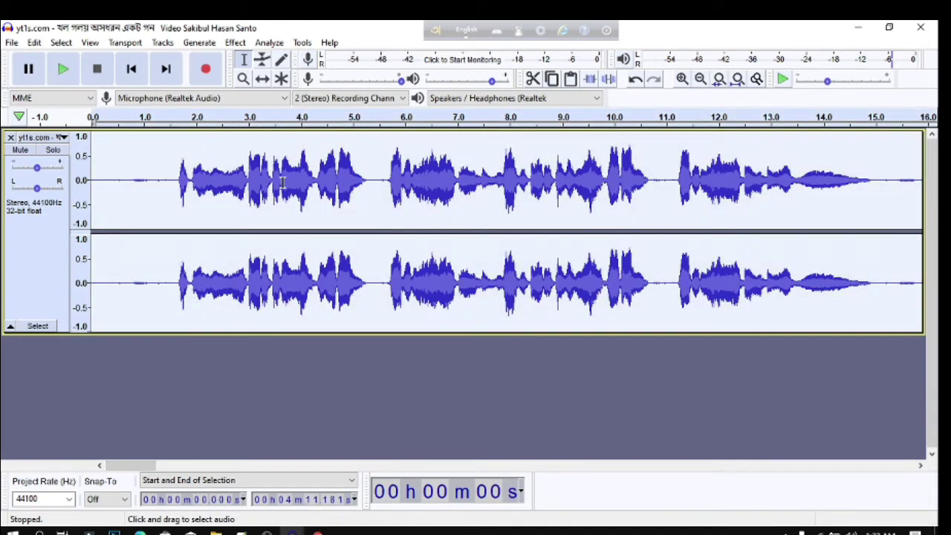
{"action": "left_click", "coordinate": [234, 42]}
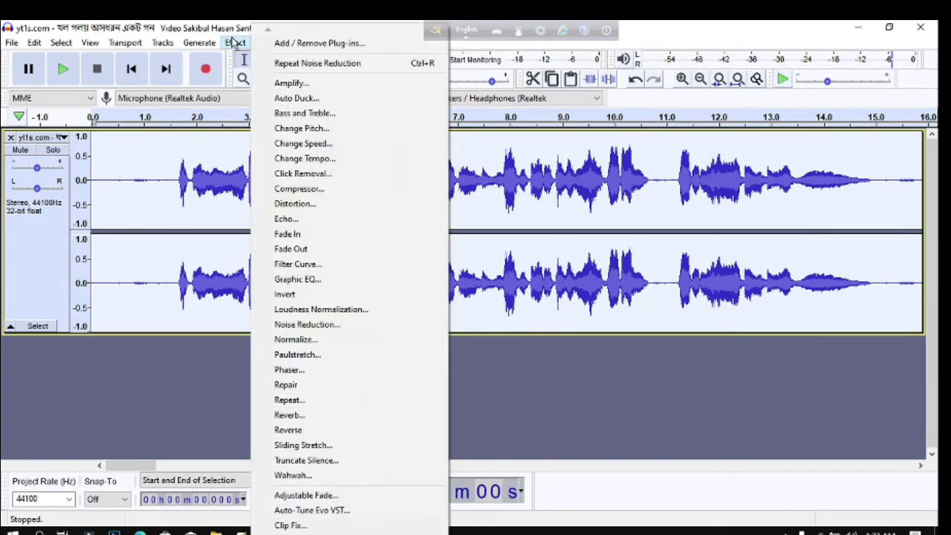
{"action": "left_click", "coordinate": [321, 341]}
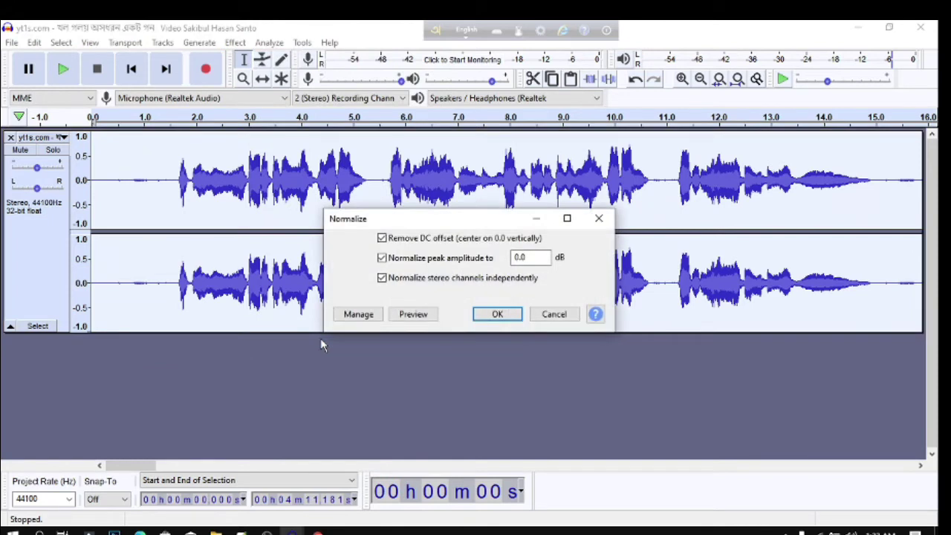
{"action": "left_click", "coordinate": [383, 279]}
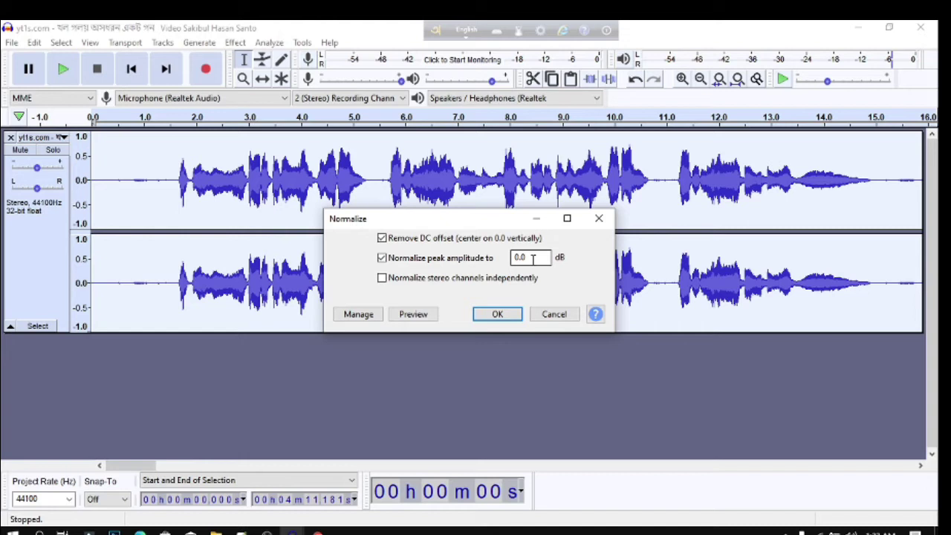
{"action": "left_click", "coordinate": [498, 314]}
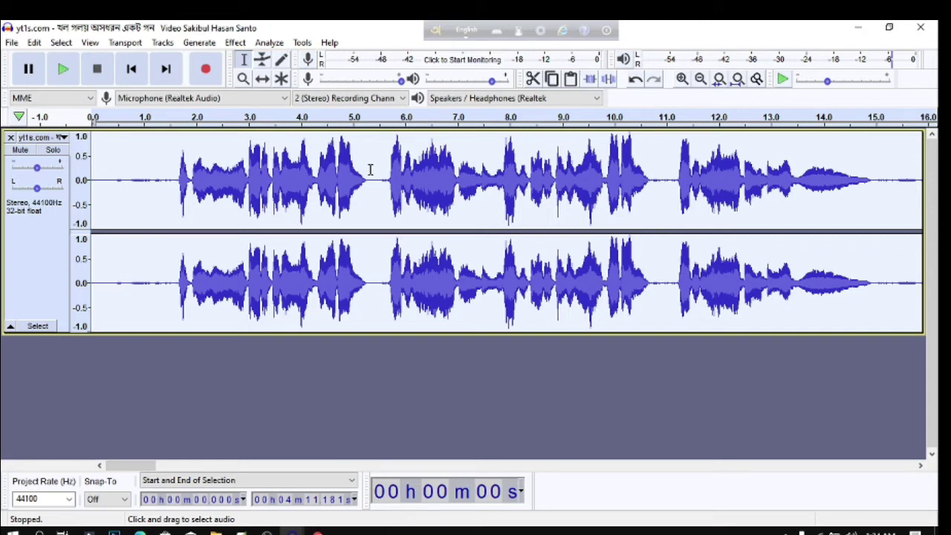
Compress the whole track with threshold -12 dB, noise floor -40 dB, ratio 2:1, attack 0.20 s, release 1.0 s and make-up gain on.
{"action": "left_click", "coordinate": [234, 42]}
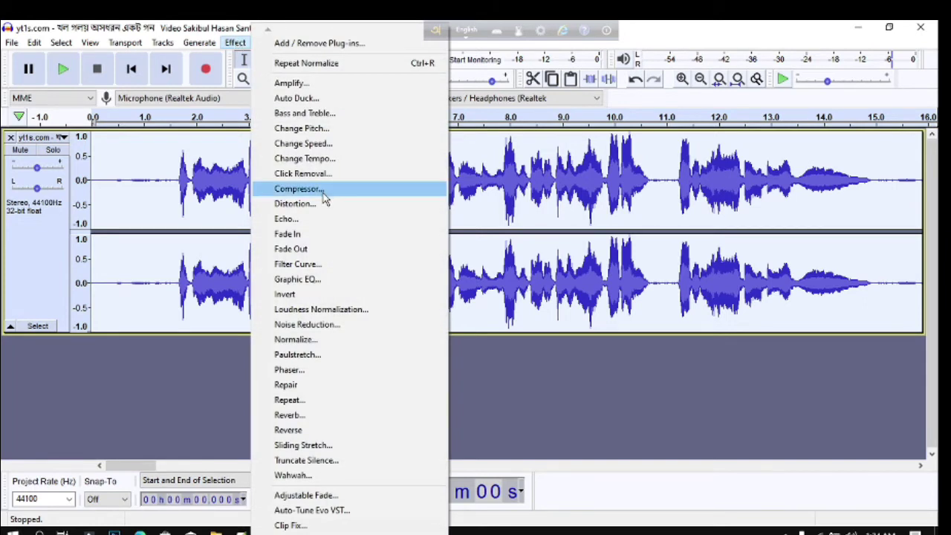
{"action": "left_click", "coordinate": [298, 189]}
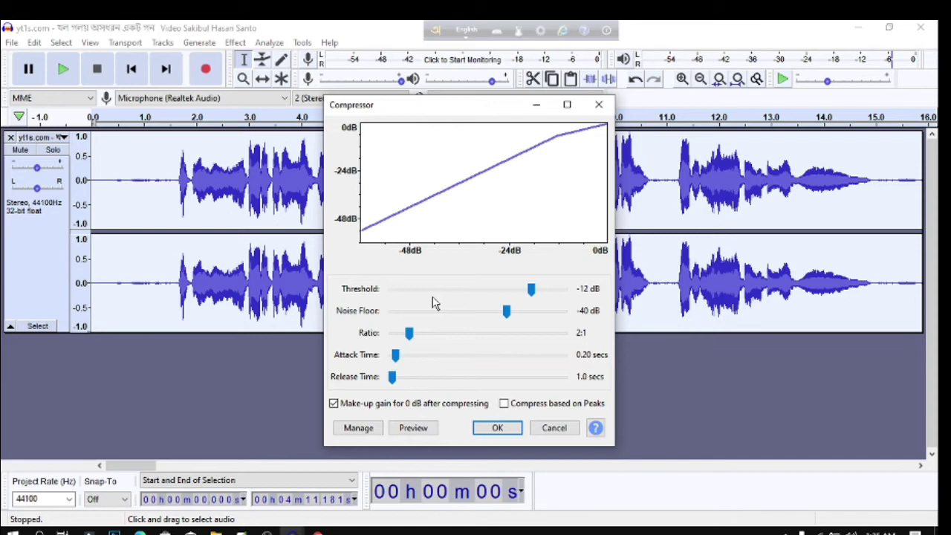
{"action": "left_click", "coordinate": [492, 433]}
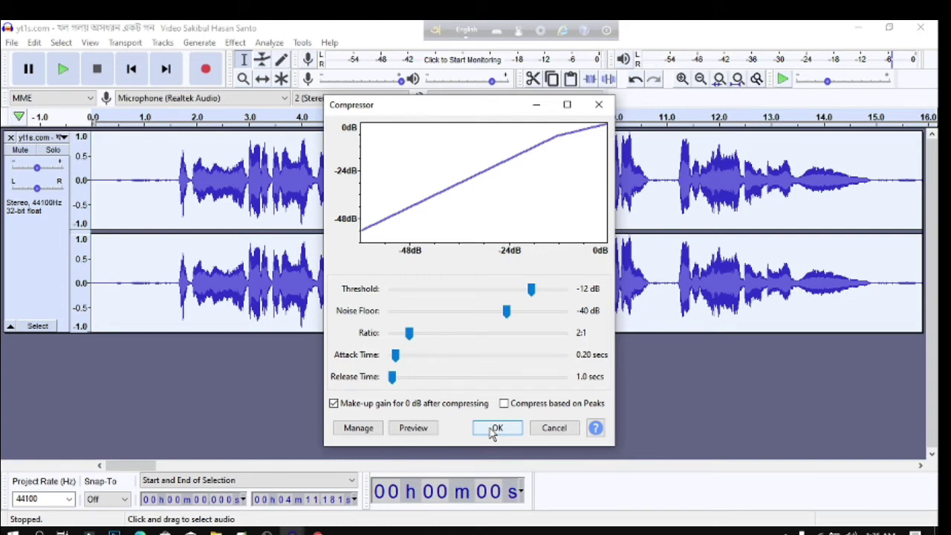
{"action": "left_click", "coordinate": [492, 431]}
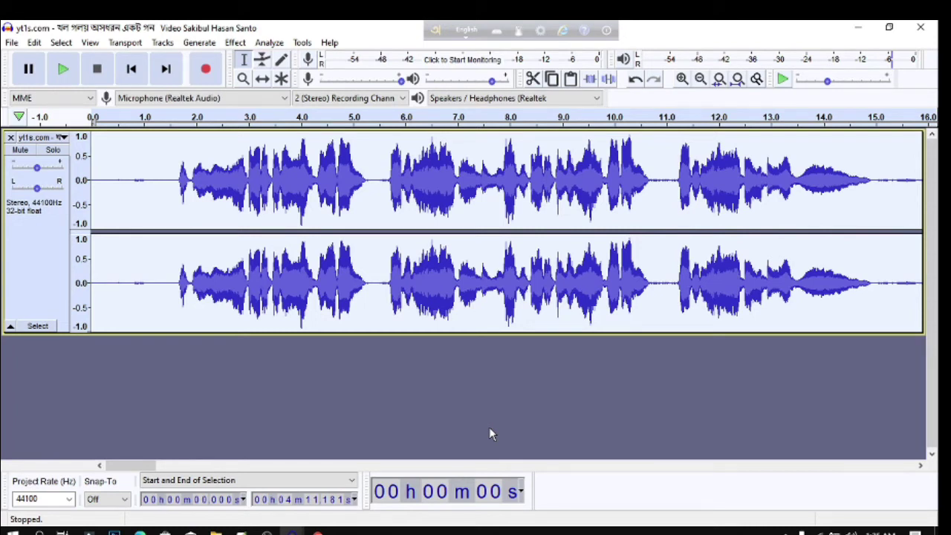
Apply Filter Curve EQ with the Bass Boost factory preset, its low-end boost lowered to about 6 dB at 100 Hz.
{"action": "left_click", "coordinate": [236, 43]}
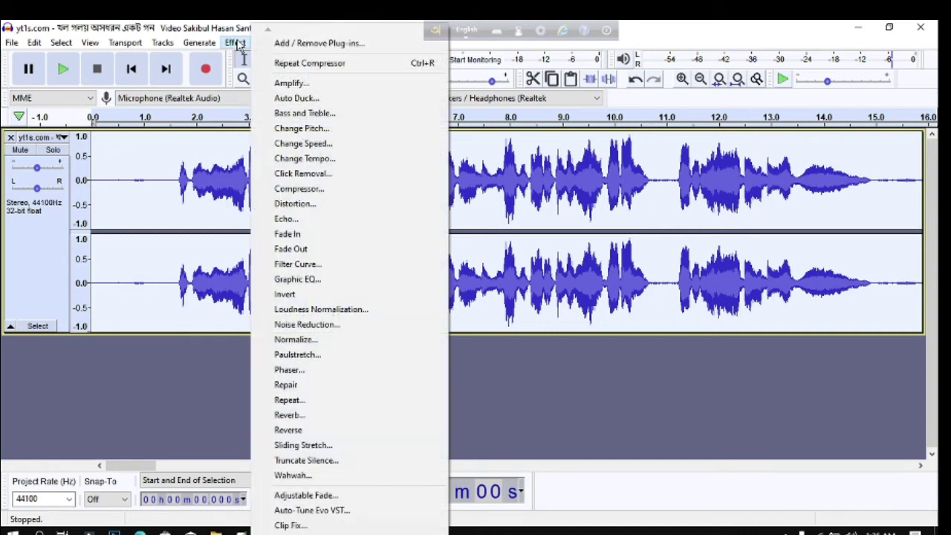
{"action": "left_click", "coordinate": [307, 266]}
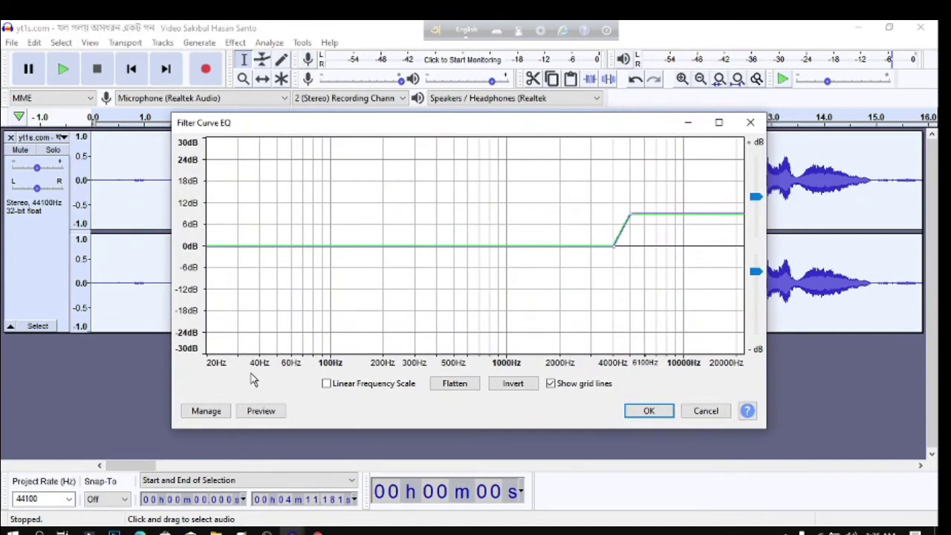
{"action": "left_click", "coordinate": [213, 412]}
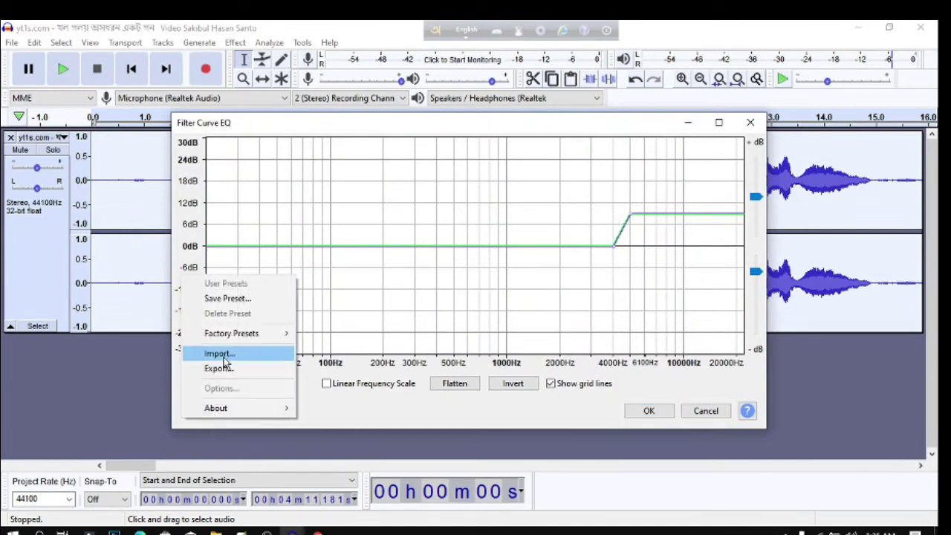
{"action": "mouse_move", "coordinate": [224, 345]}
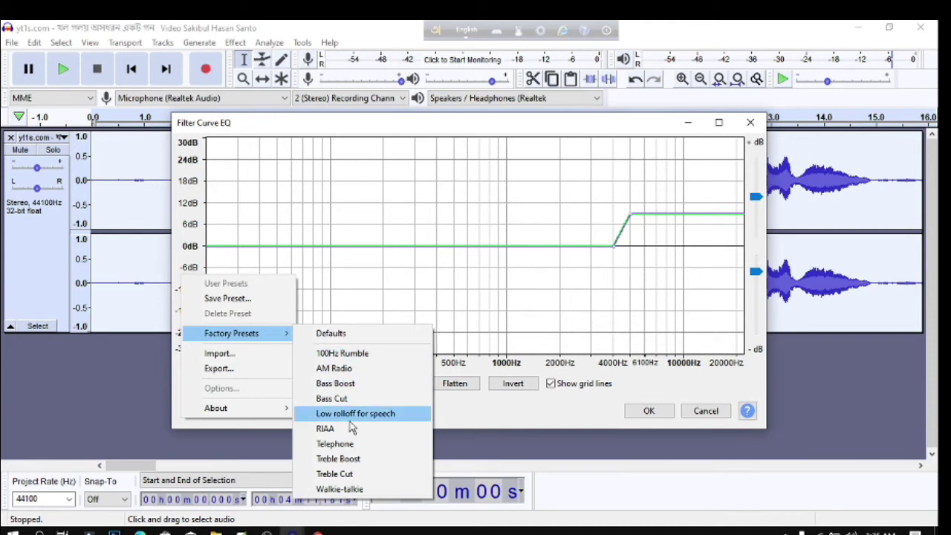
{"action": "left_click", "coordinate": [340, 383]}
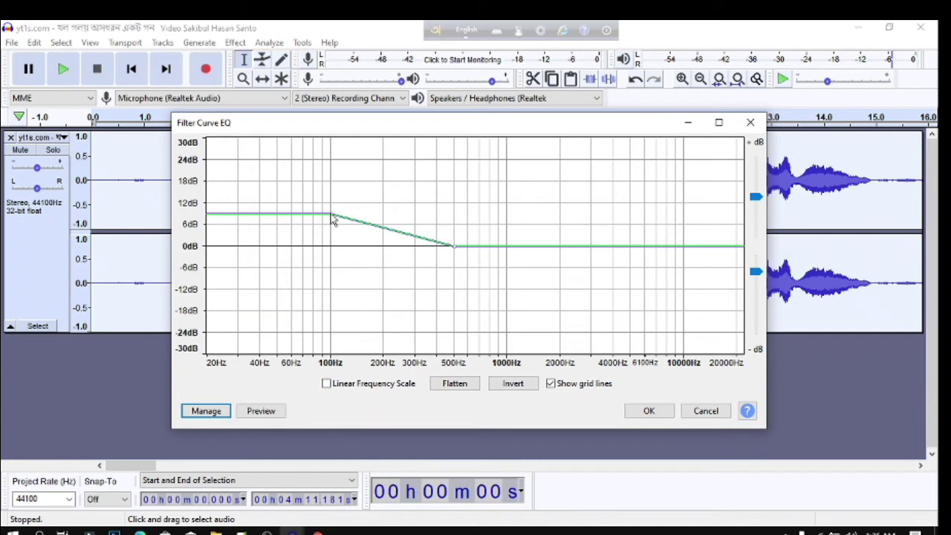
{"action": "left_click_drag", "start_coordinate": [332, 219], "coordinate": [335, 231]}
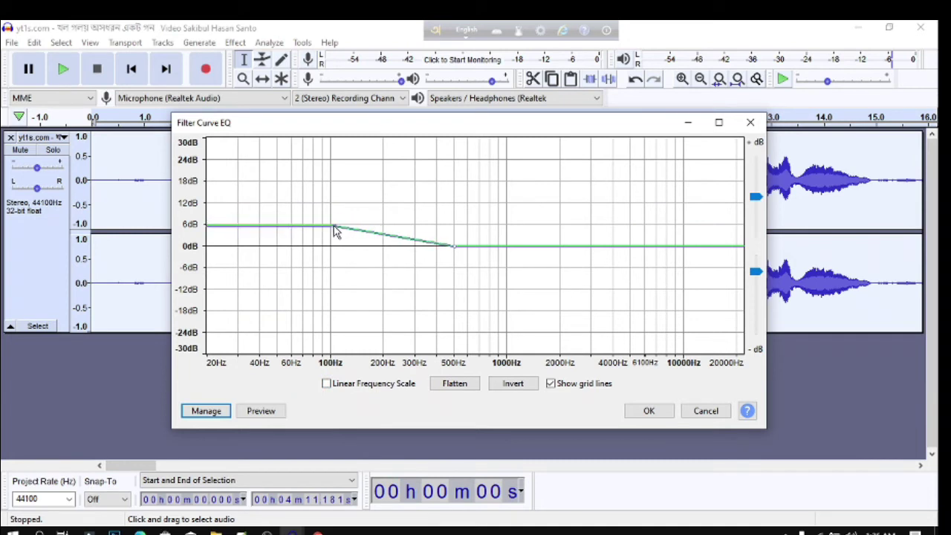
{"action": "left_click", "coordinate": [649, 412]}
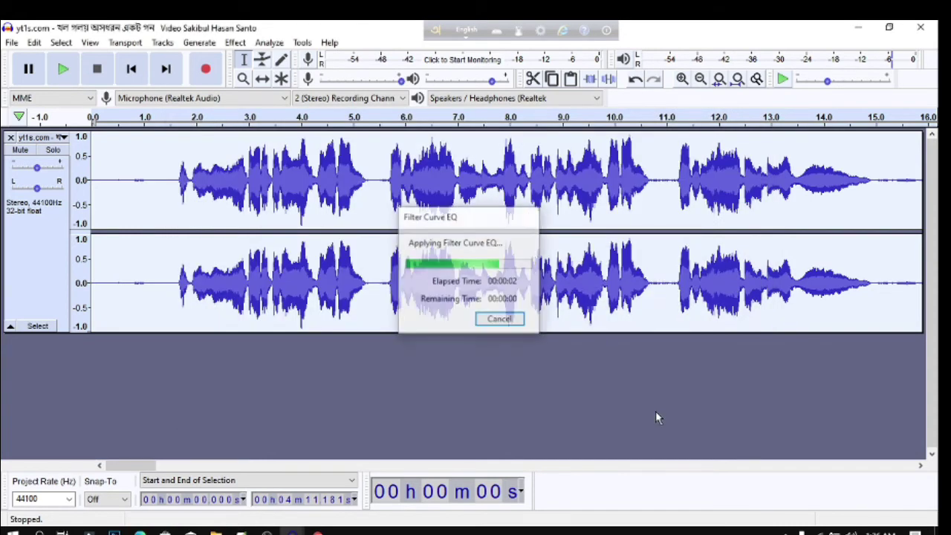
Apply Filter Curve EQ to the whole track with the unmodified Treble Boost factory preset.
{"action": "left_click", "coordinate": [234, 42]}
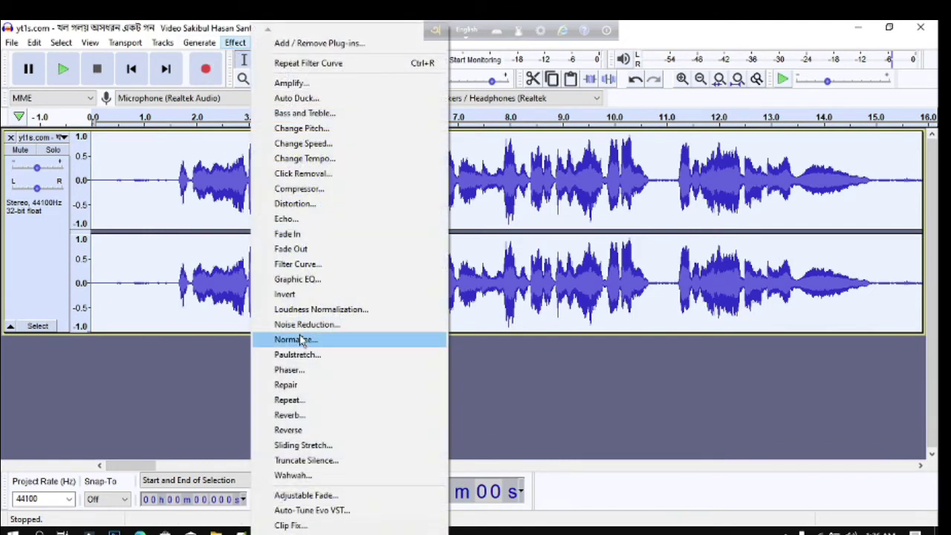
{"action": "left_click", "coordinate": [295, 265]}
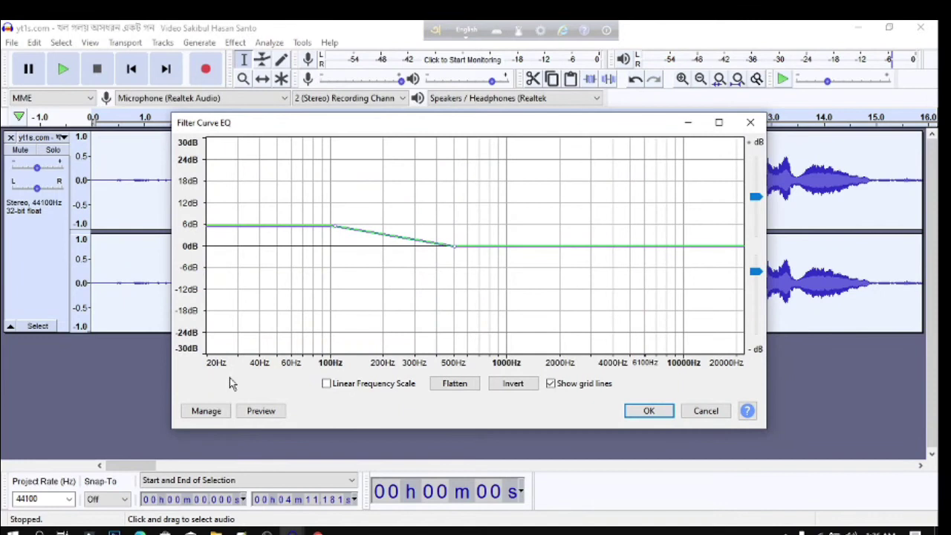
{"action": "left_click", "coordinate": [208, 411]}
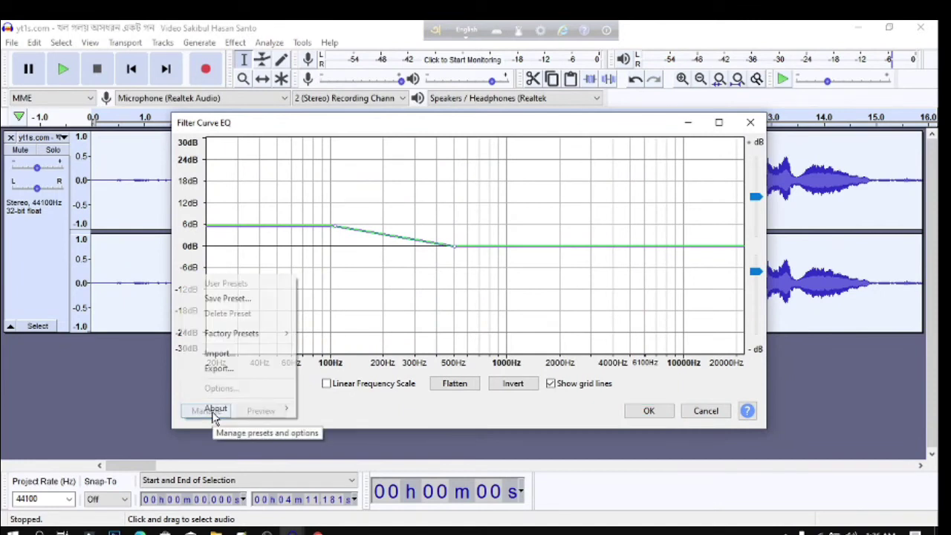
{"action": "mouse_move", "coordinate": [225, 344]}
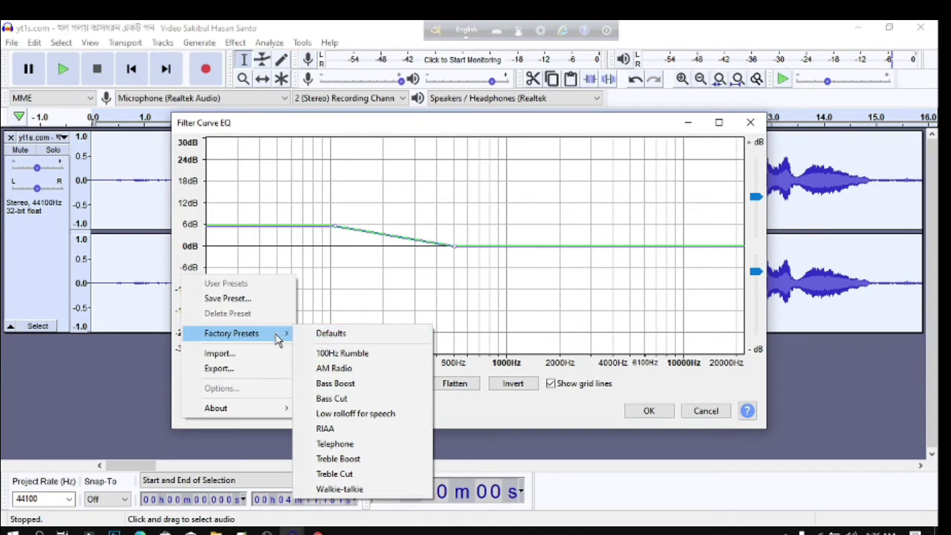
{"action": "left_click", "coordinate": [346, 463]}
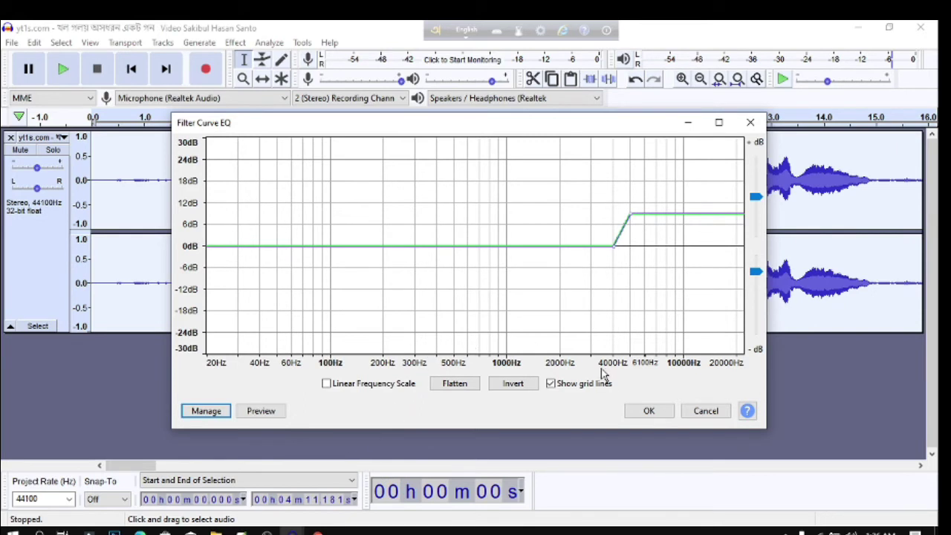
{"action": "left_click", "coordinate": [634, 411]}
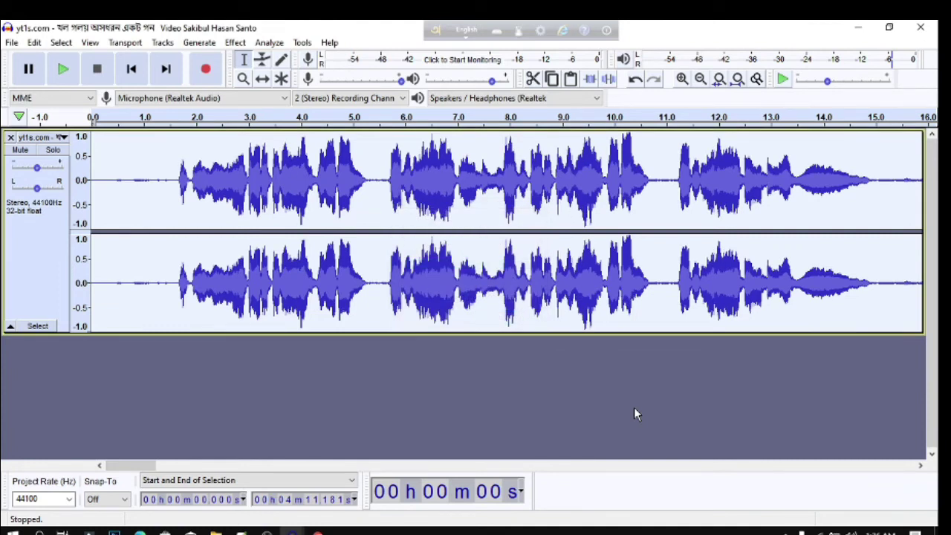
Apply Reverb: room size 30, pre-delay 55 ms, reverberance 60, damping 33, tone low 40, tone high 38, wet gain -12, dry gain 1, stereo width 75.
{"action": "left_click", "coordinate": [230, 43]}
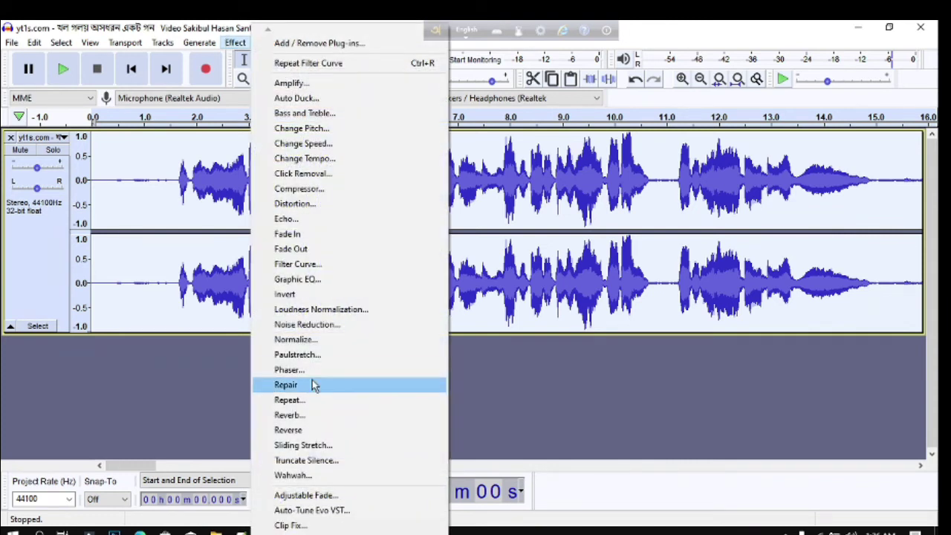
{"action": "left_click", "coordinate": [312, 419]}
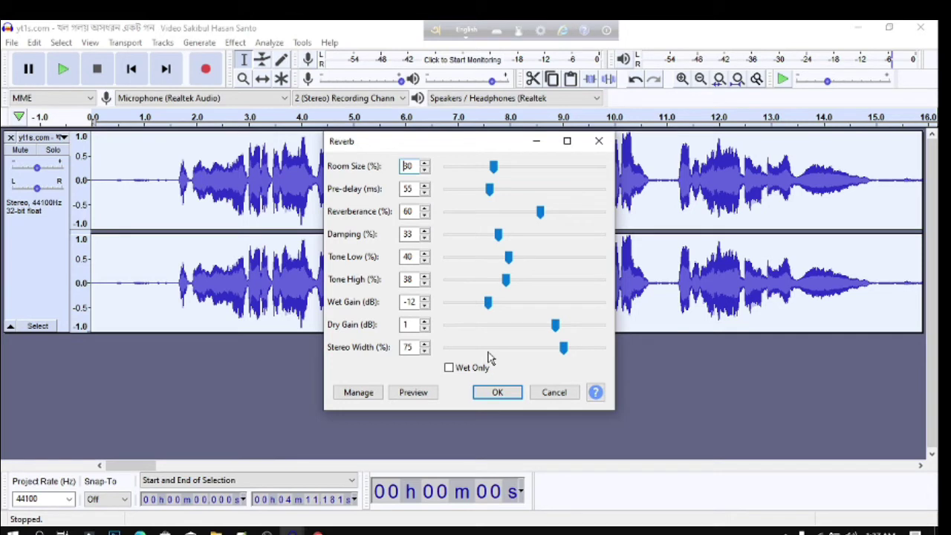
{"action": "left_click", "coordinate": [502, 399]}
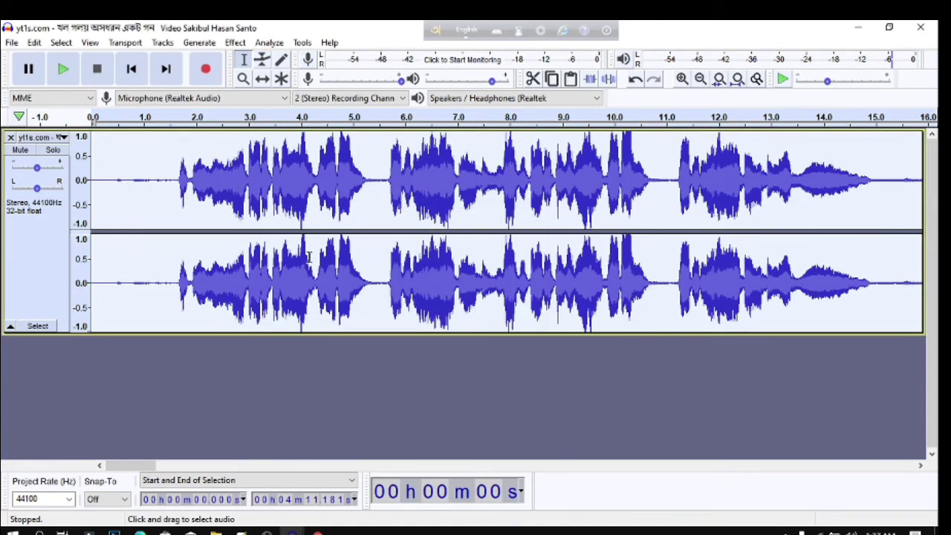
Apply the Reverb effect to the whole track a second time.
{"action": "left_click", "coordinate": [235, 43]}
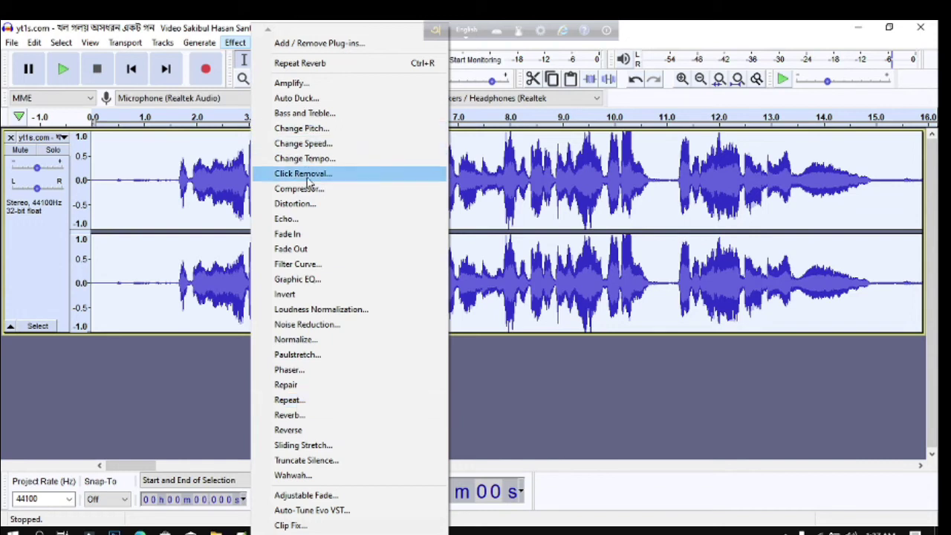
{"action": "left_click", "coordinate": [290, 415]}
{"action": "left_click", "coordinate": [485, 392]}
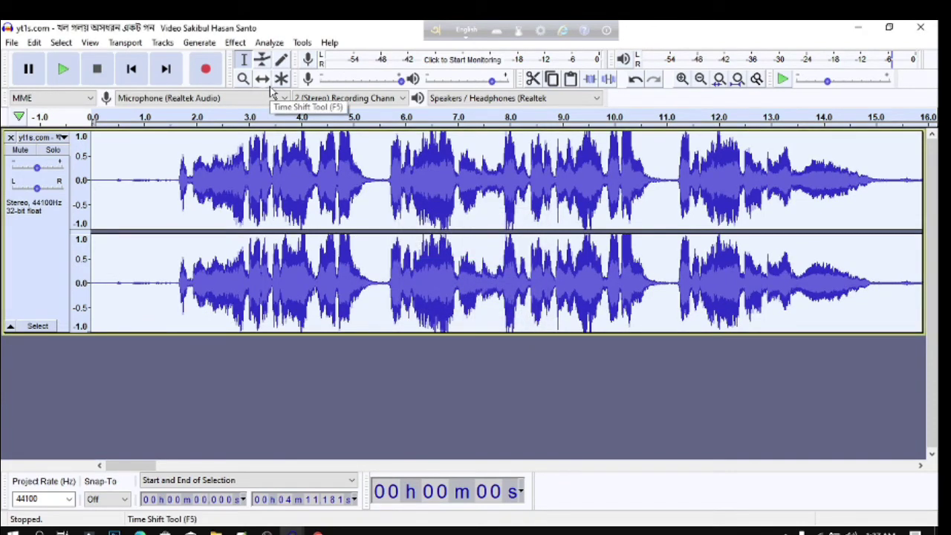
Apply Echo to the whole track with a delay time of 0.2 seconds and a decay factor of 0.1.
{"action": "left_click", "coordinate": [233, 42]}
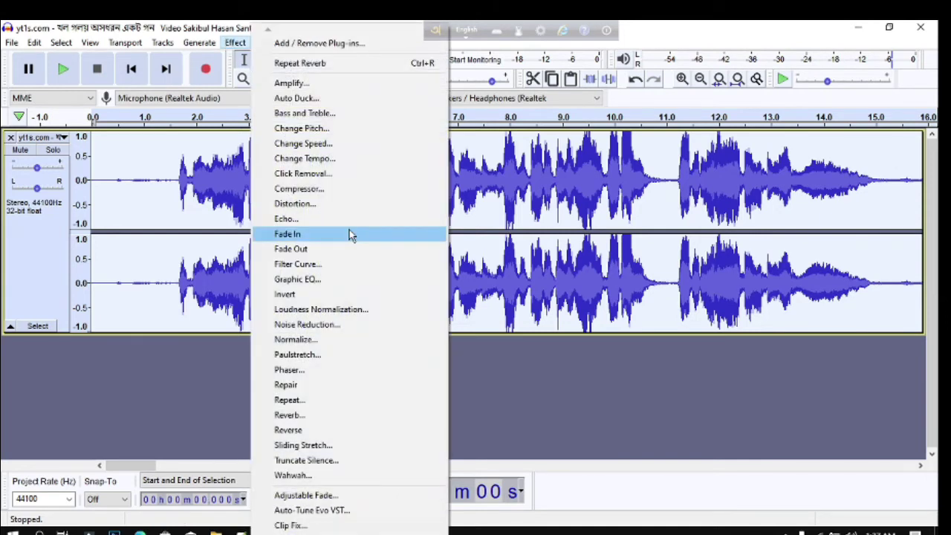
{"action": "left_click", "coordinate": [286, 219]}
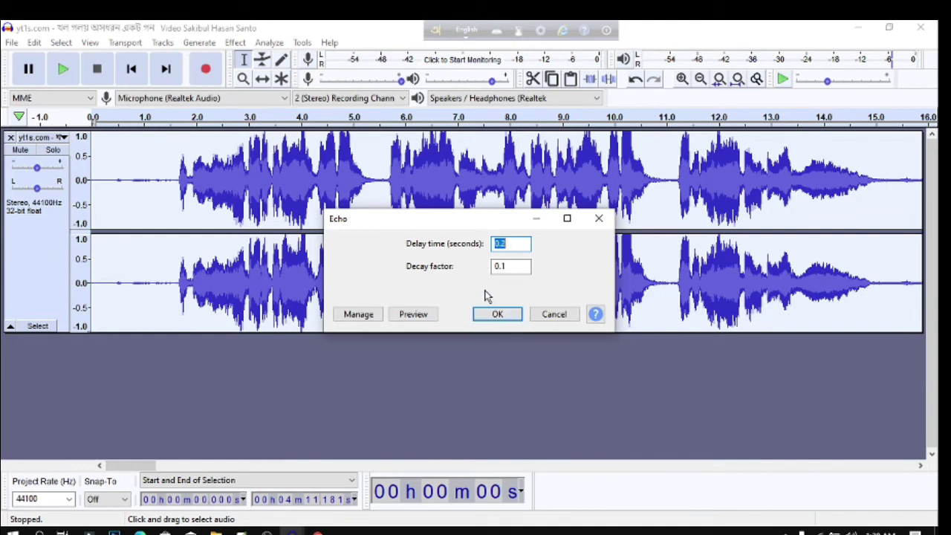
{"action": "left_click", "coordinate": [495, 316]}
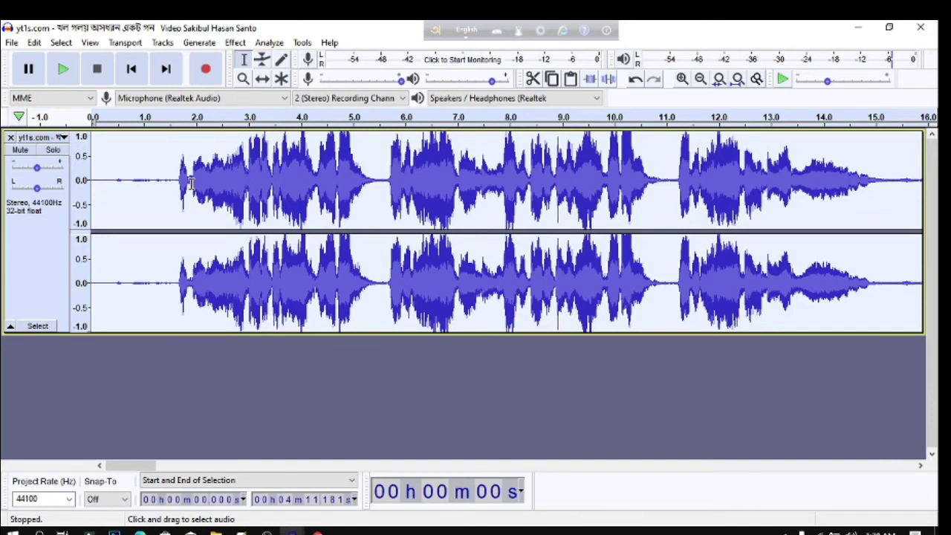
{"action": "left_click", "coordinate": [234, 43]}
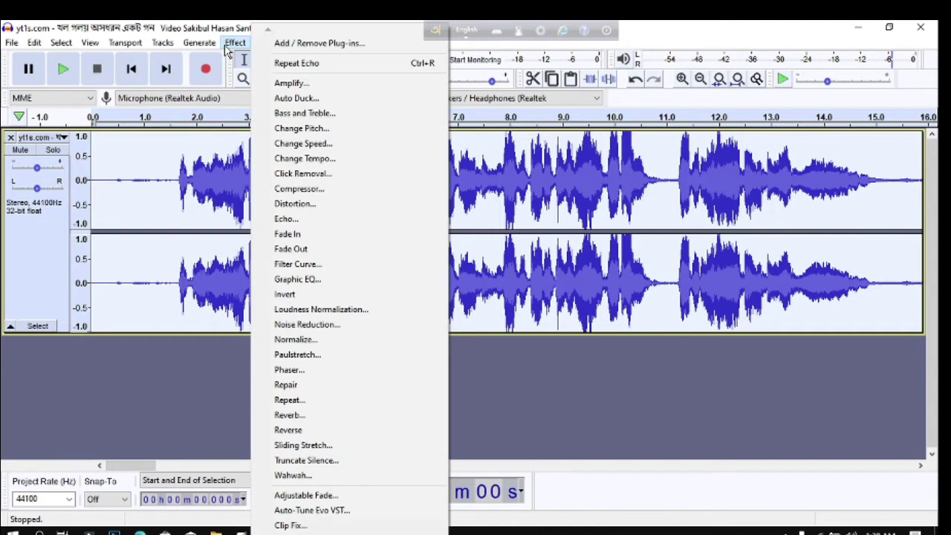
{"action": "left_click", "coordinate": [285, 84]}
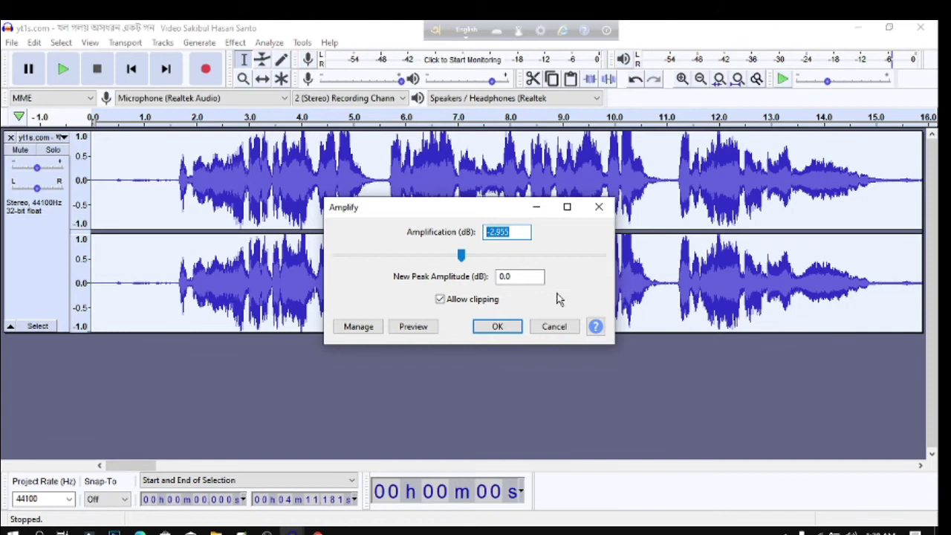
{"action": "left_click", "coordinate": [599, 206]}
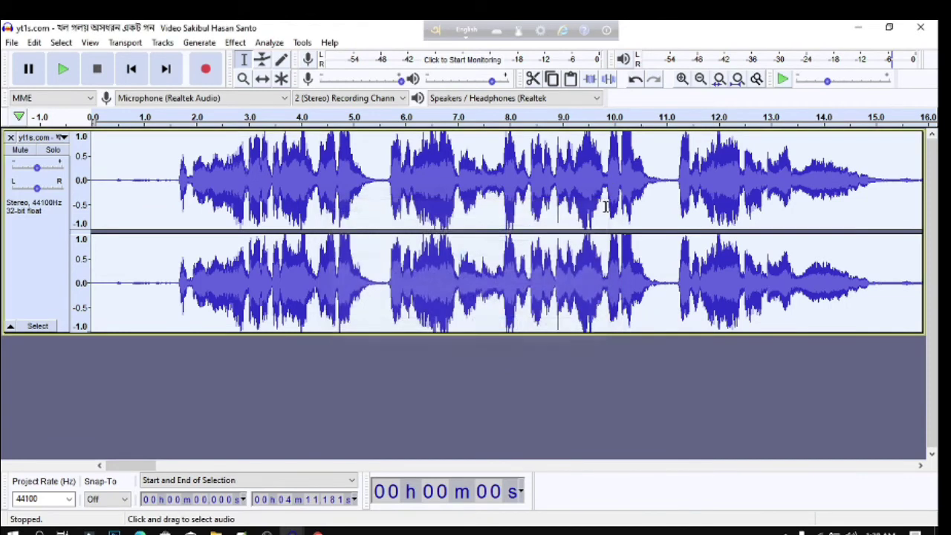
Play back the processed track to check the sound, lower the playback volume and stop playback.
{"action": "left_click", "coordinate": [245, 61]}
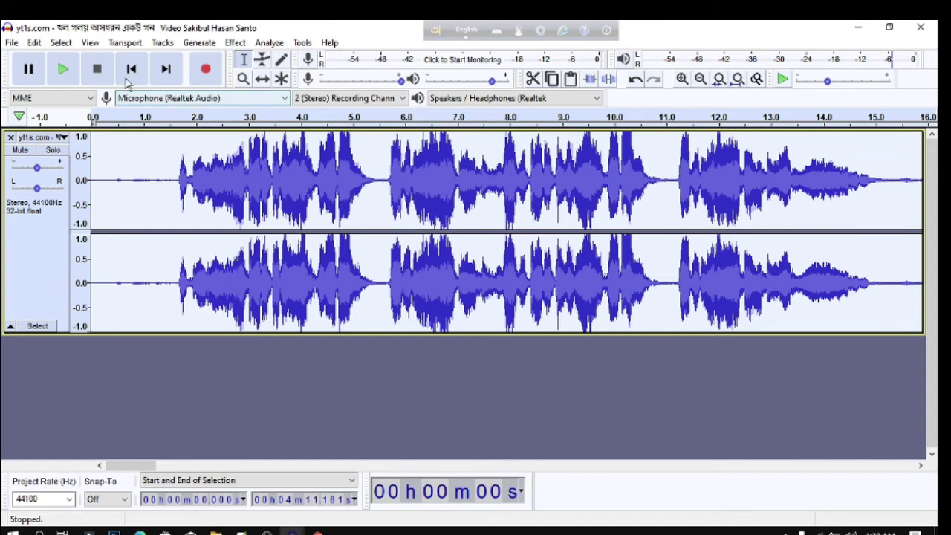
{"action": "left_click", "coordinate": [64, 72]}
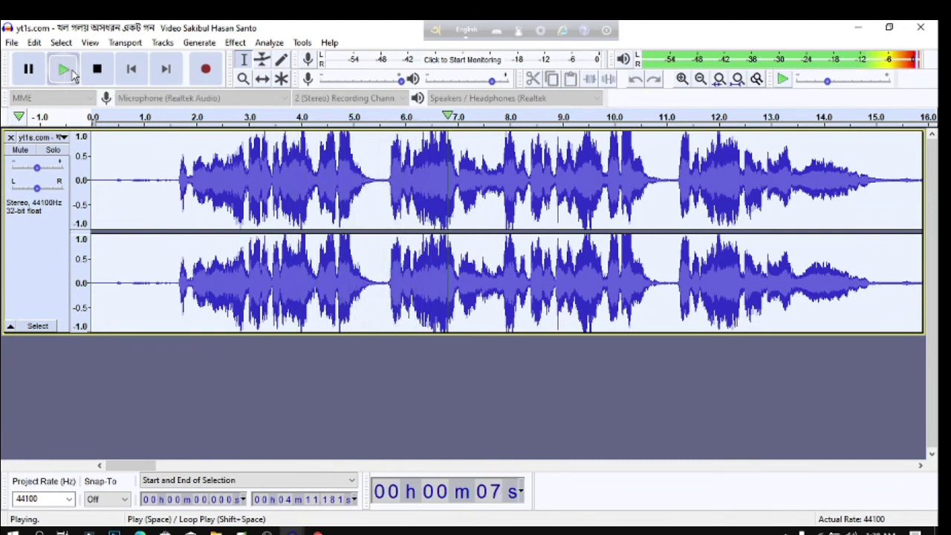
{"action": "left_click", "coordinate": [436, 80]}
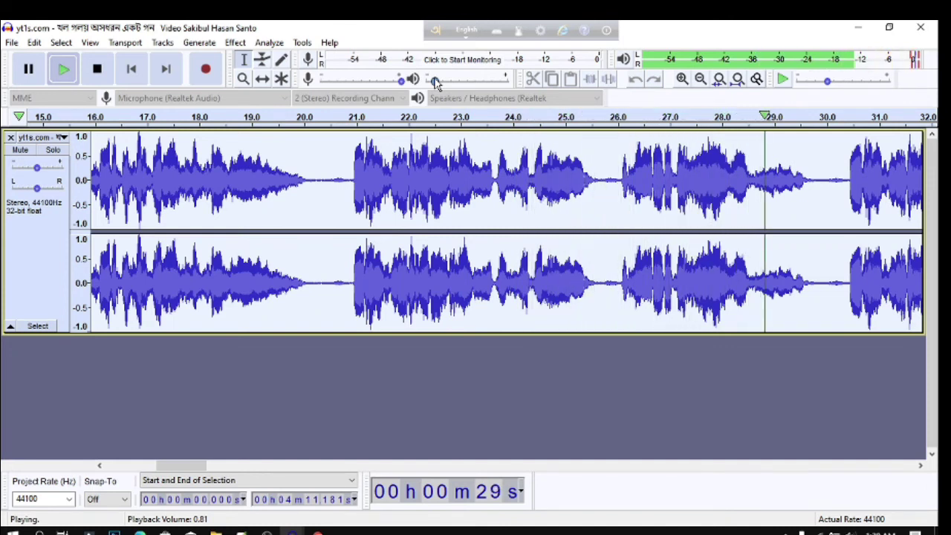
{"action": "left_click", "coordinate": [96, 70]}
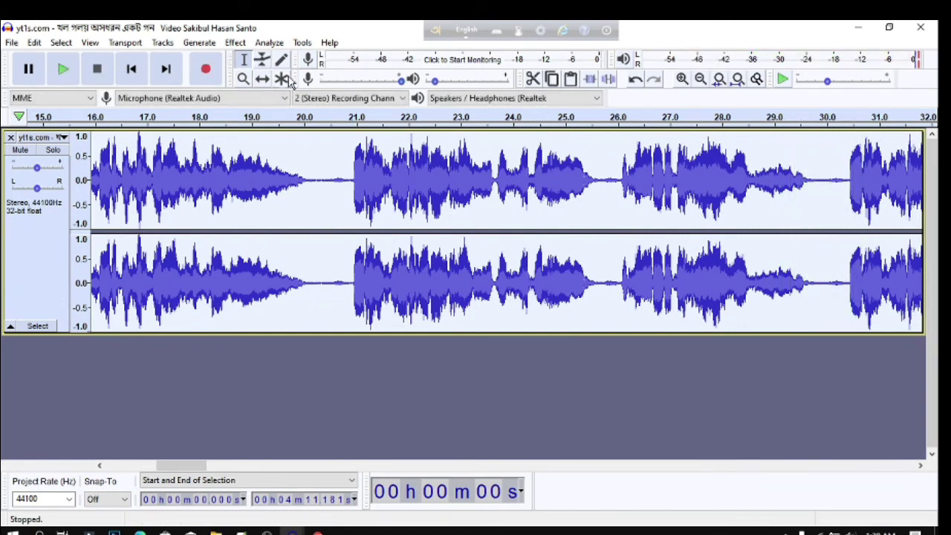
Try the Alto/Tenor input type and review the key choices in the Auto-Tune Evo VST effect, closing it without applying.
{"action": "left_click", "coordinate": [235, 44]}
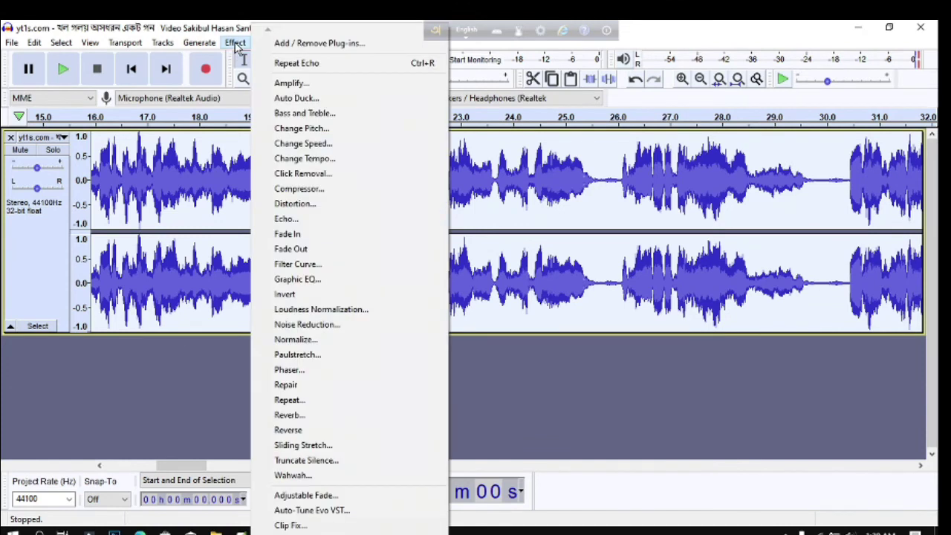
{"action": "left_click", "coordinate": [341, 512]}
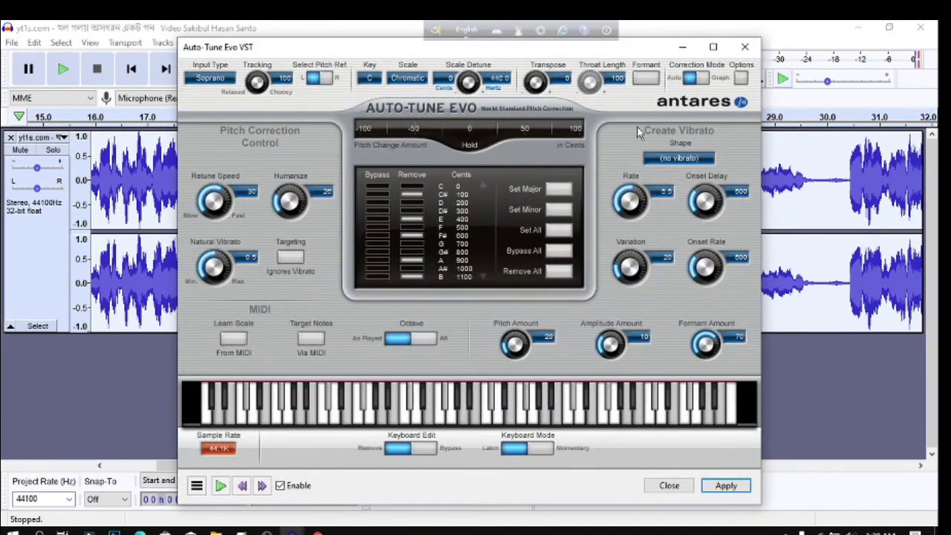
{"action": "left_click", "coordinate": [217, 81]}
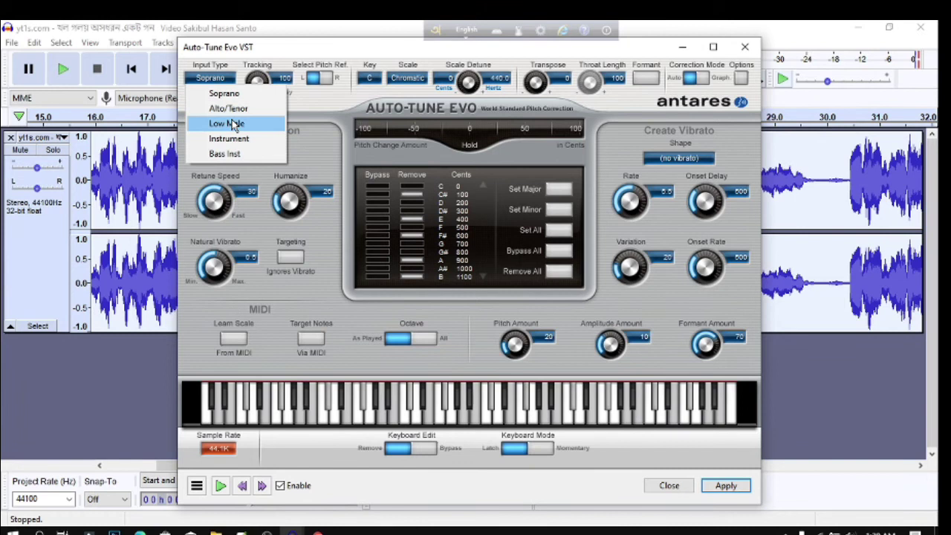
{"action": "left_click", "coordinate": [230, 110]}
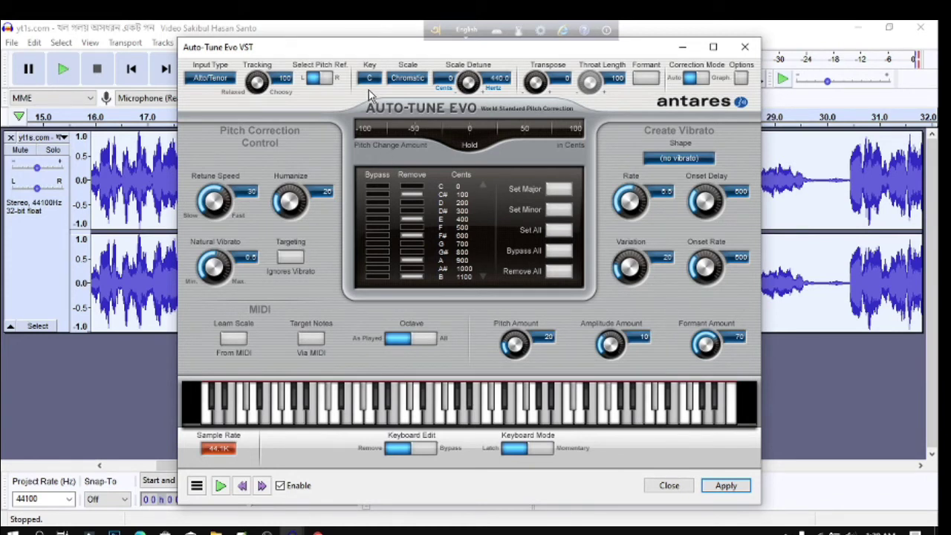
{"action": "left_click", "coordinate": [369, 79]}
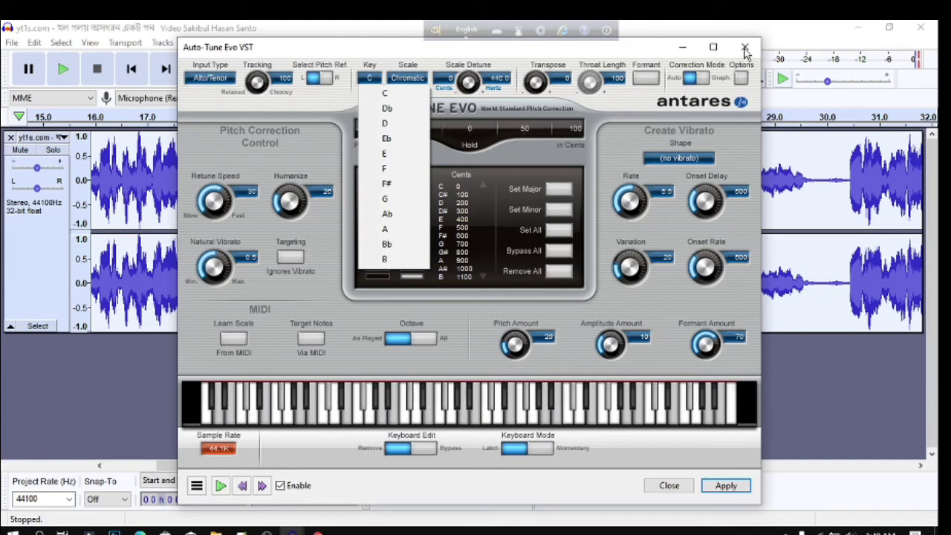
{"action": "left_click", "coordinate": [646, 58]}
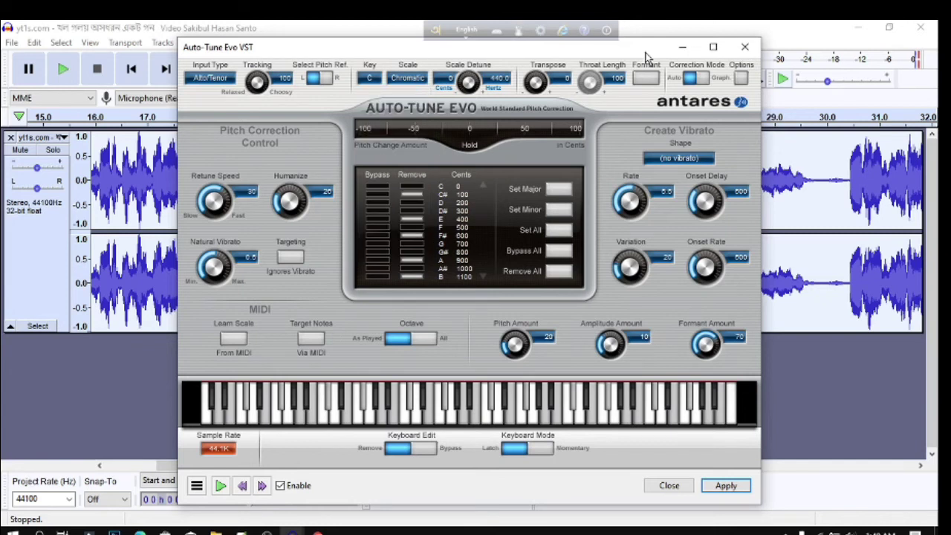
{"action": "left_click", "coordinate": [745, 48]}
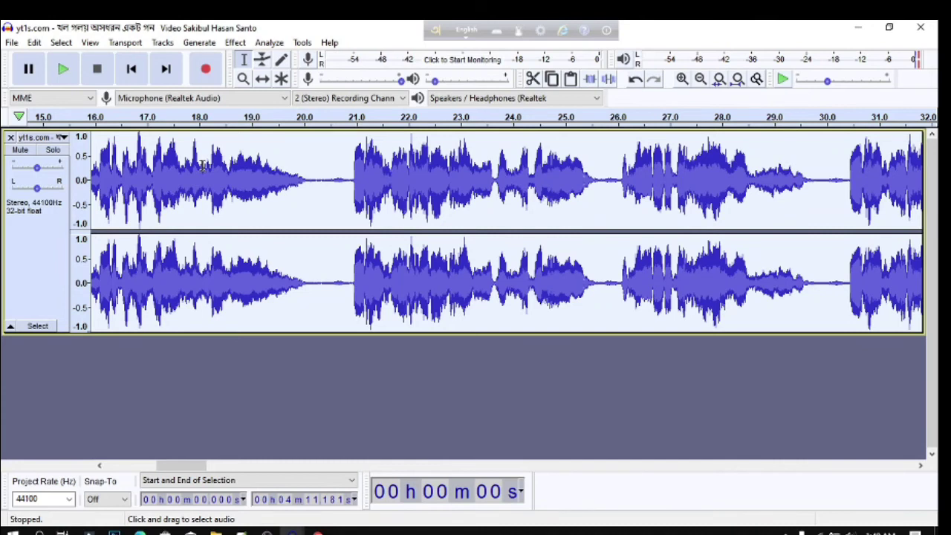
Start an MP3 export and create a new folder named "audacity audio" on Media (E:) as its destination.
{"action": "left_click", "coordinate": [15, 44]}
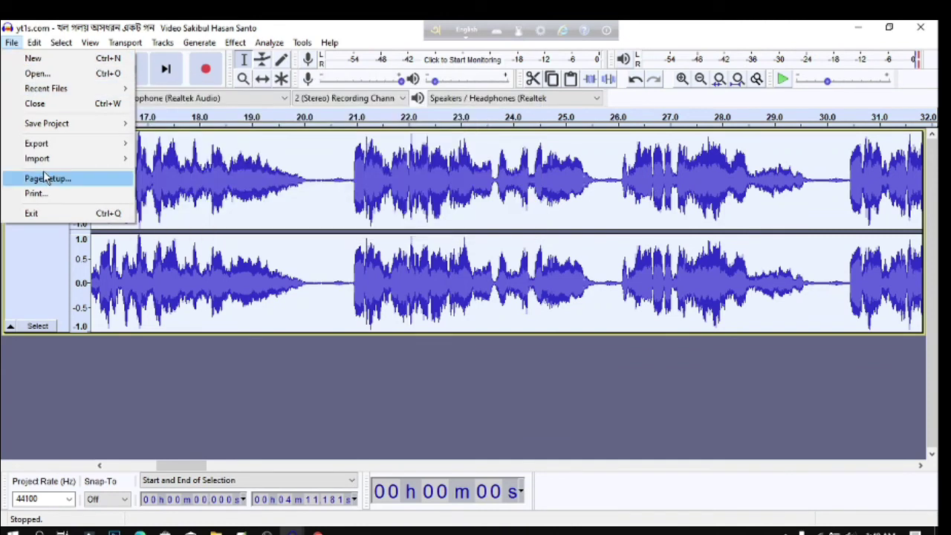
{"action": "mouse_move", "coordinate": [46, 145]}
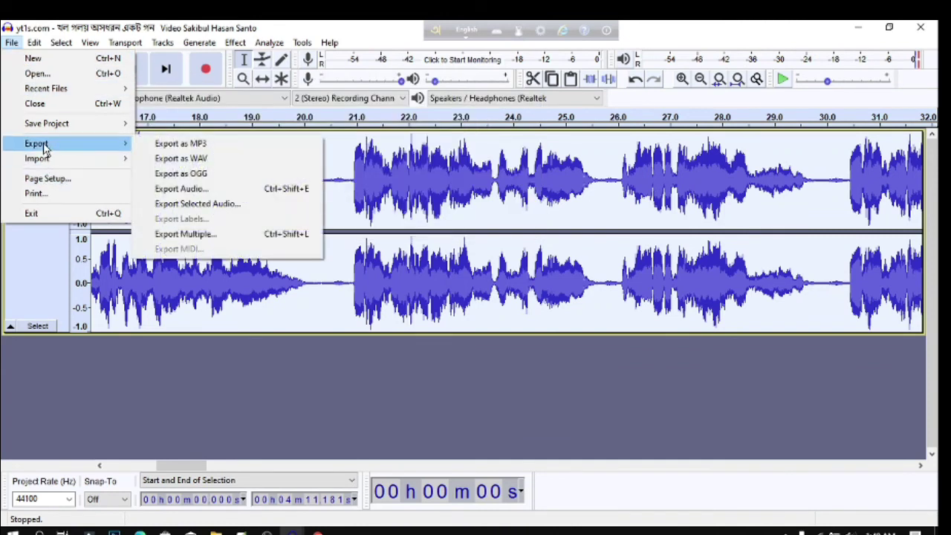
{"action": "left_click", "coordinate": [186, 144]}
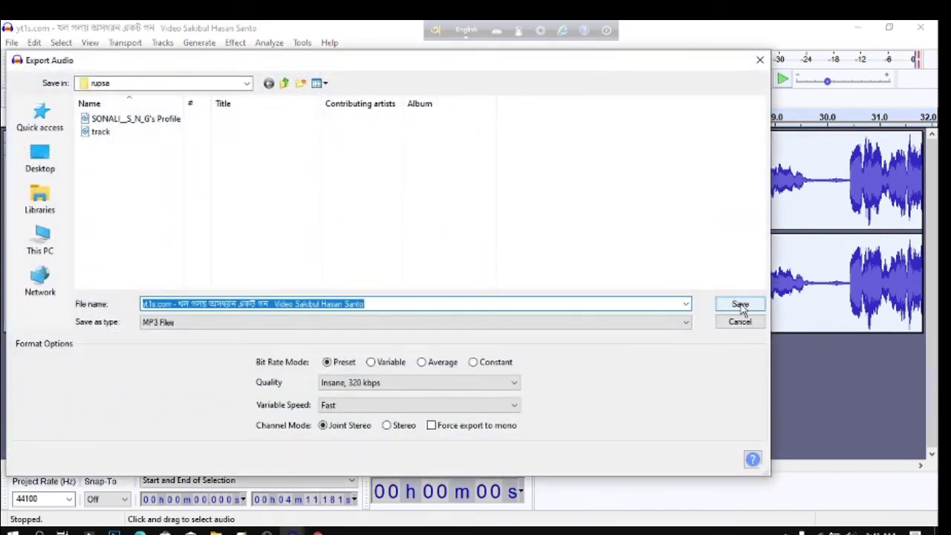
{"action": "left_click", "coordinate": [54, 247]}
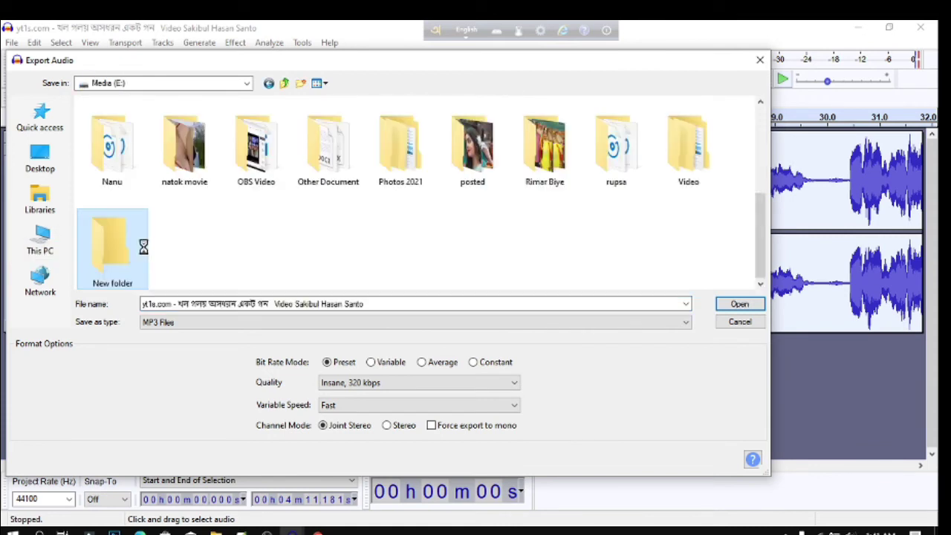
{"action": "right_click", "coordinate": [143, 220]}
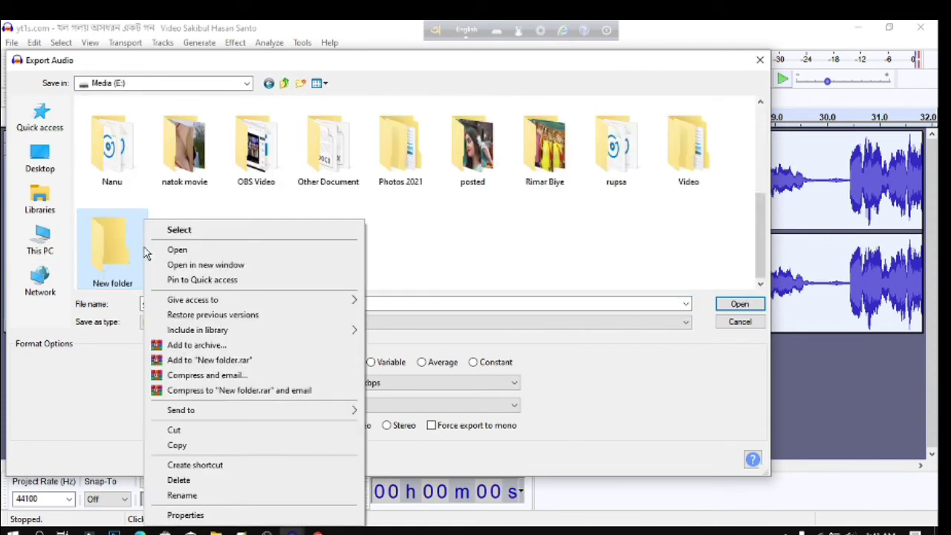
{"action": "left_click", "coordinate": [199, 503]}
{"action": "type", "text": "a"}
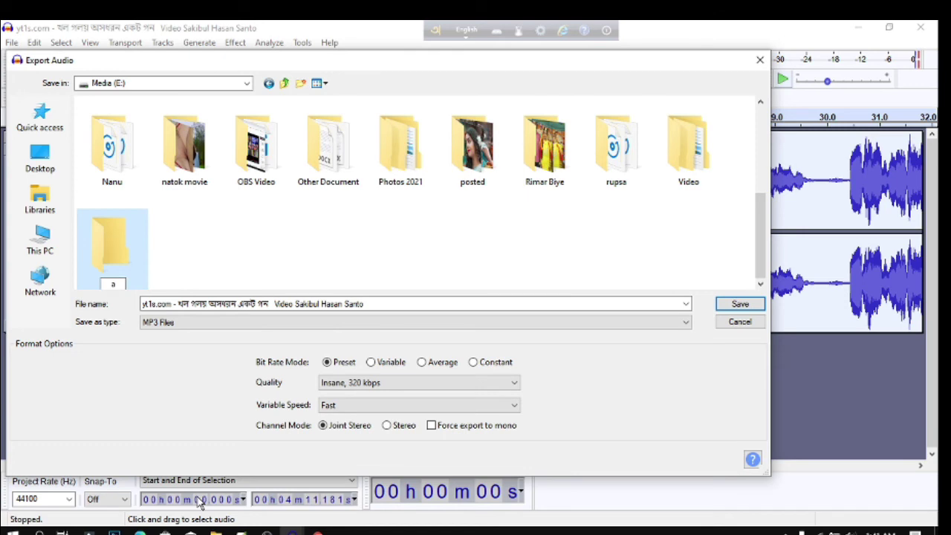
{"action": "type", "text": "udacity audio"}
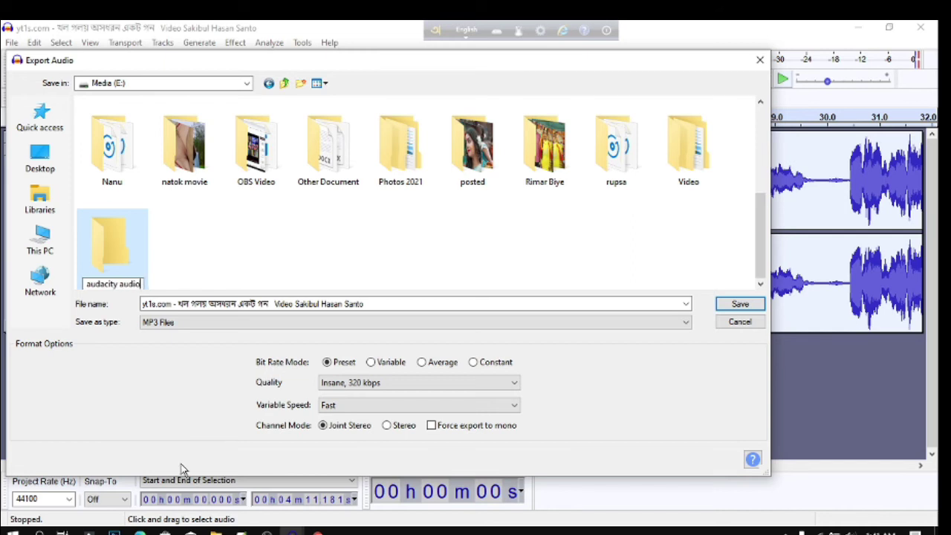
{"action": "double_click", "coordinate": [107, 248]}
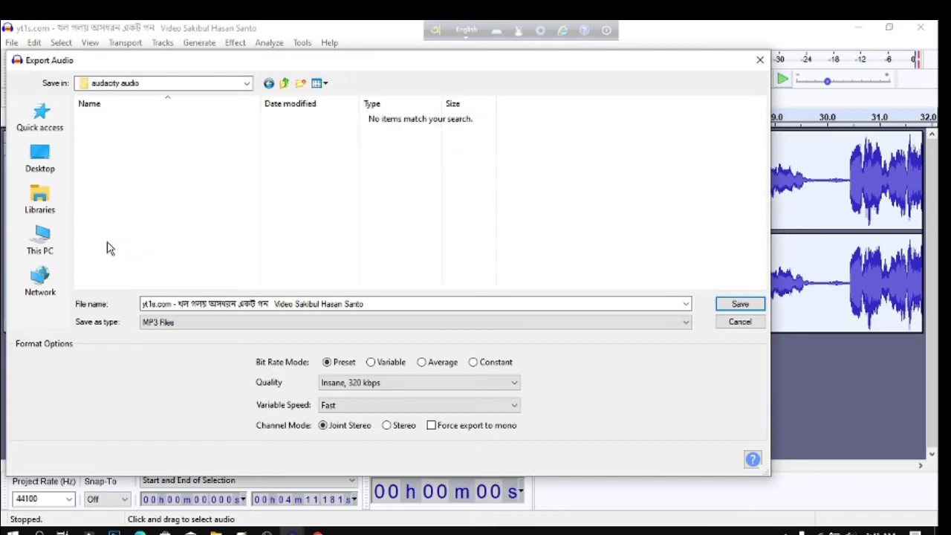
Export the MP3 as "professional audio" with the metadata tags unedited, and close the project without saving it.
{"action": "left_click", "coordinate": [378, 304]}
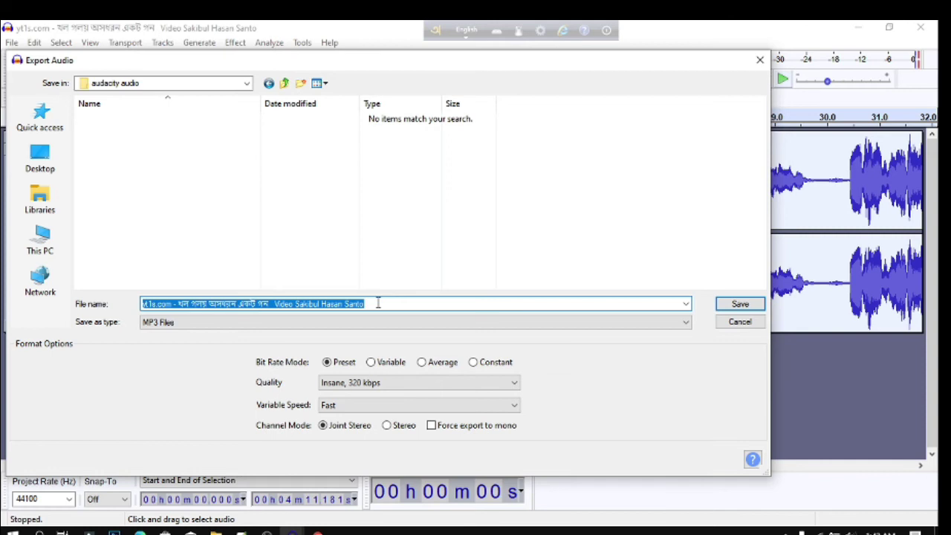
{"action": "type", "text": "p"}
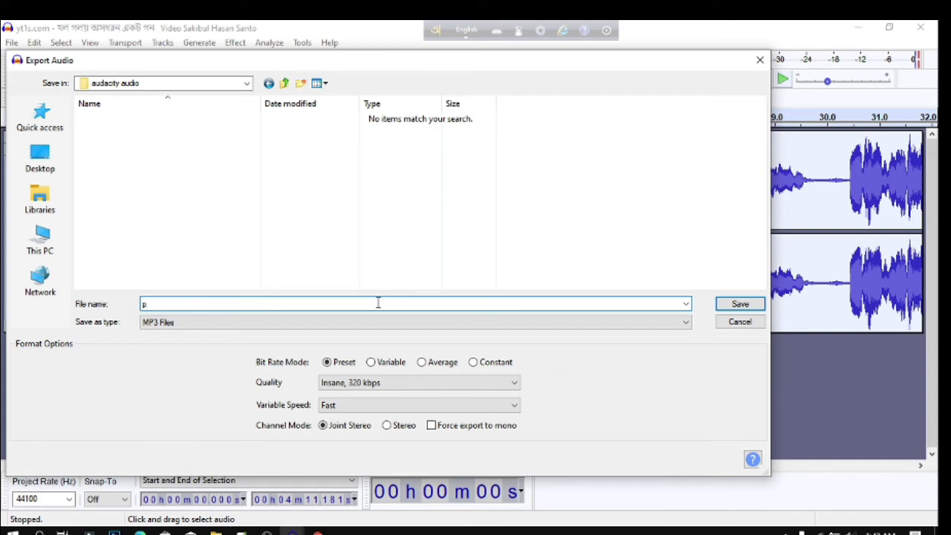
{"action": "type", "text": "rofessional audio"}
{"action": "left_click", "coordinate": [733, 305]}
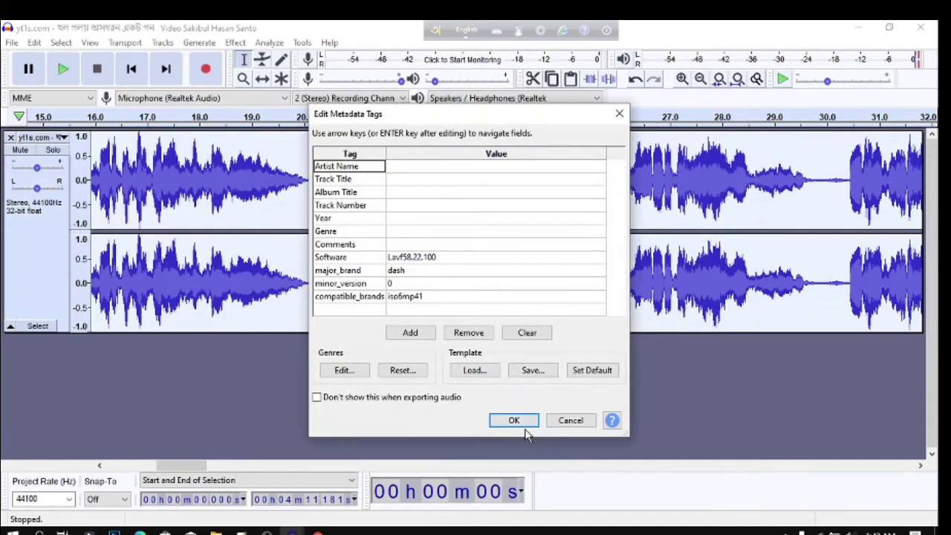
{"action": "left_click", "coordinate": [518, 423]}
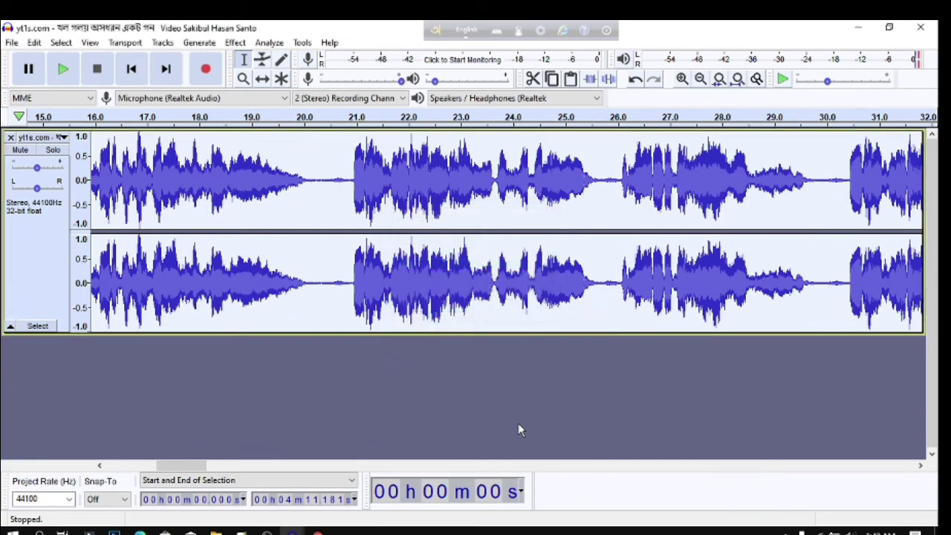
{"action": "left_click", "coordinate": [924, 28]}
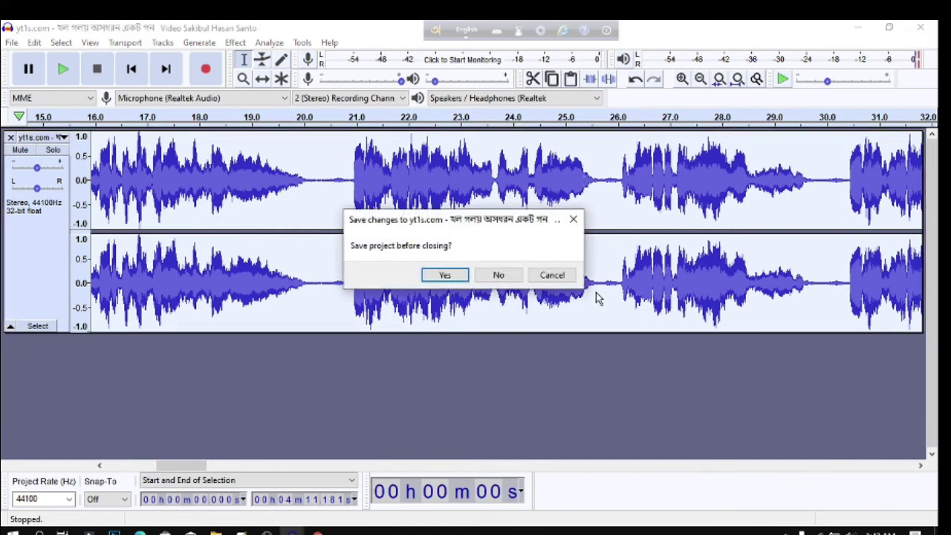
{"action": "left_click", "coordinate": [498, 275]}
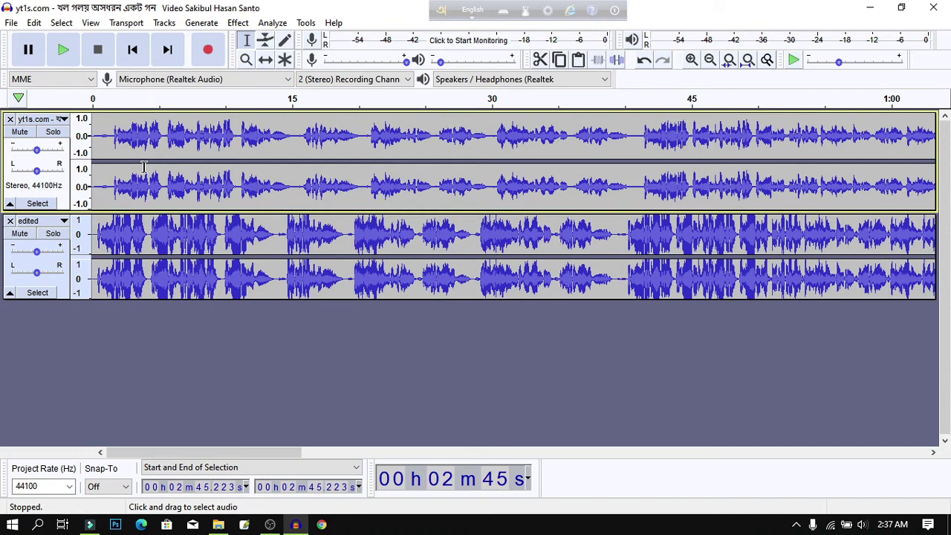
Solo the original, unedited track and play it from about 0.5 seconds for comparison with the edited version.
{"action": "left_click", "coordinate": [161, 237]}
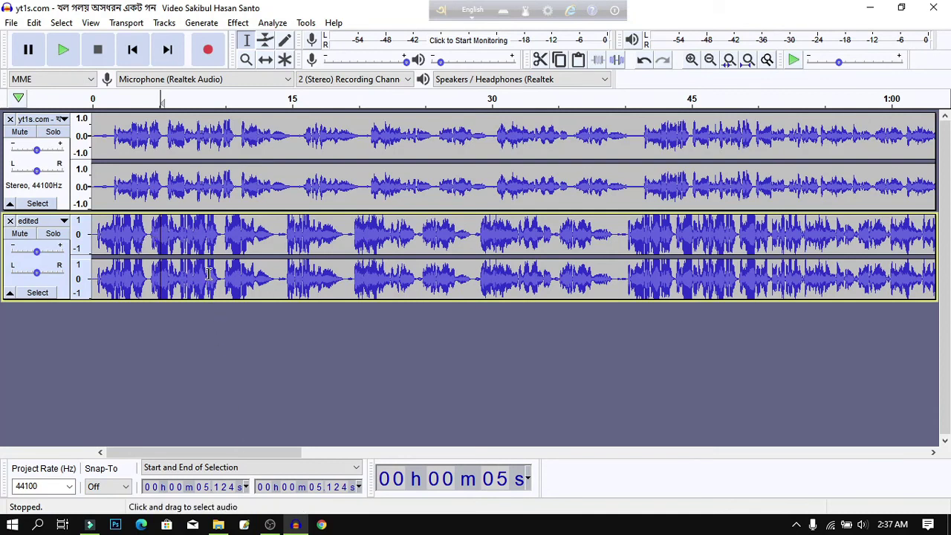
{"action": "left_click", "coordinate": [210, 275]}
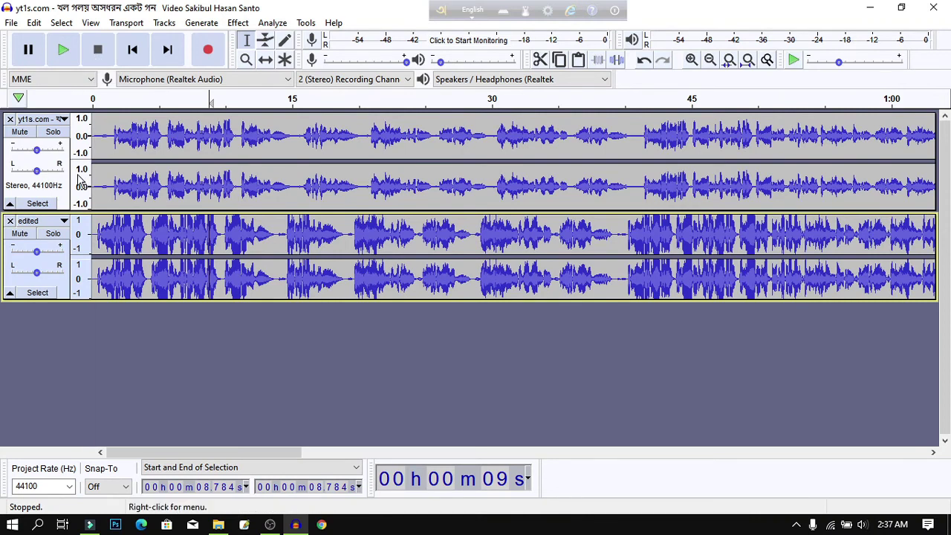
{"action": "left_click", "coordinate": [54, 134]}
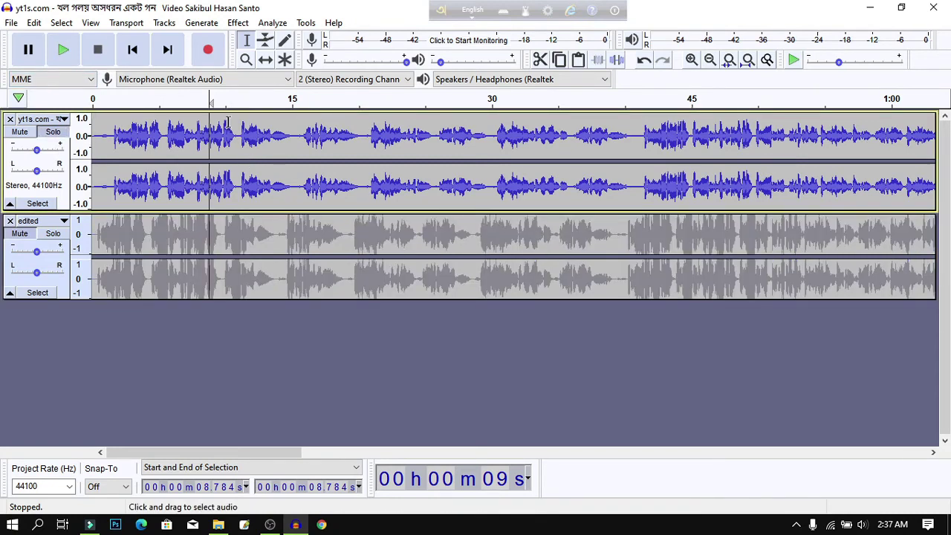
{"action": "left_click", "coordinate": [100, 136]}
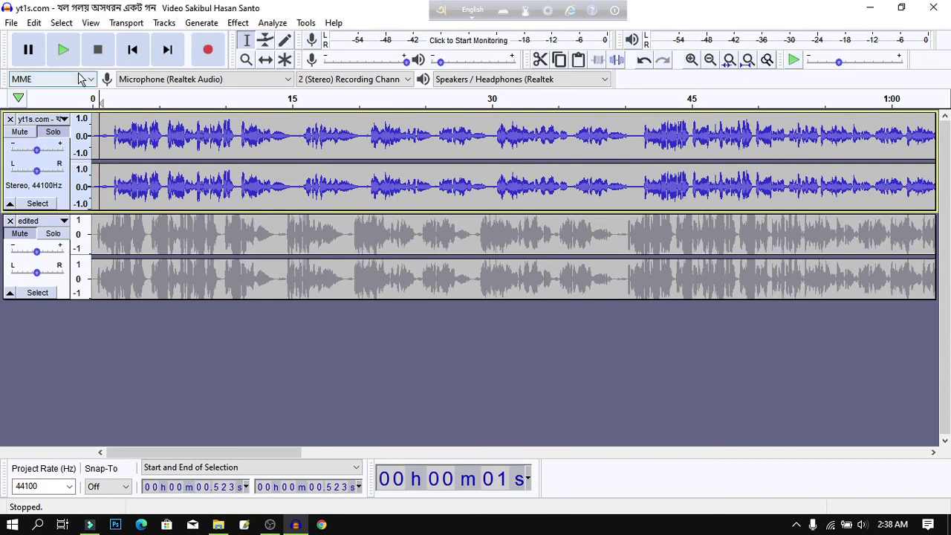
{"action": "left_click", "coordinate": [64, 52]}
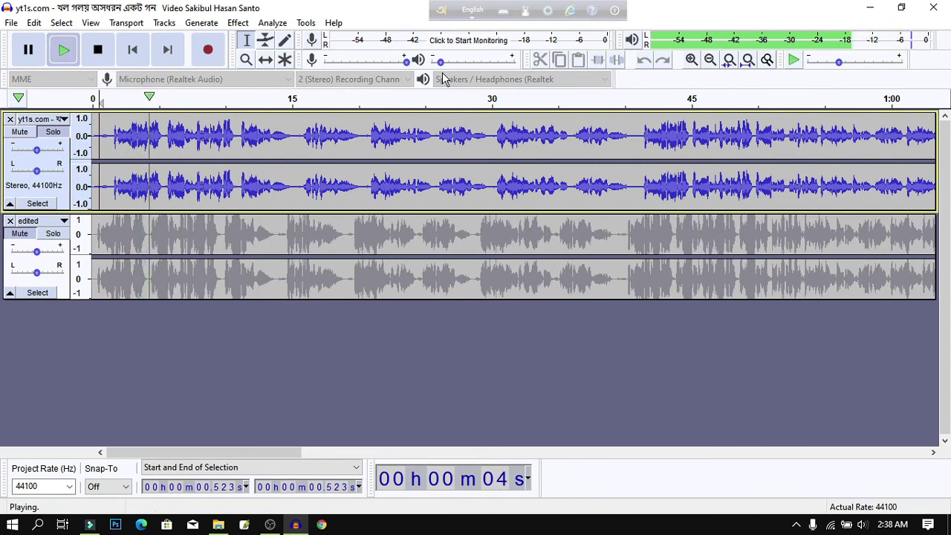
{"action": "mouse_move", "coordinate": [448, 67]}
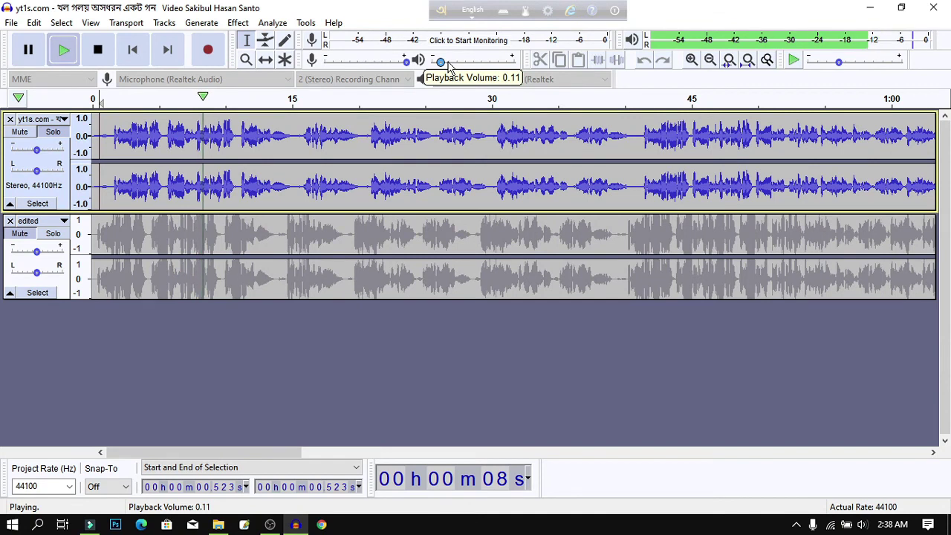
{"action": "mouse_move", "coordinate": [337, 69]}
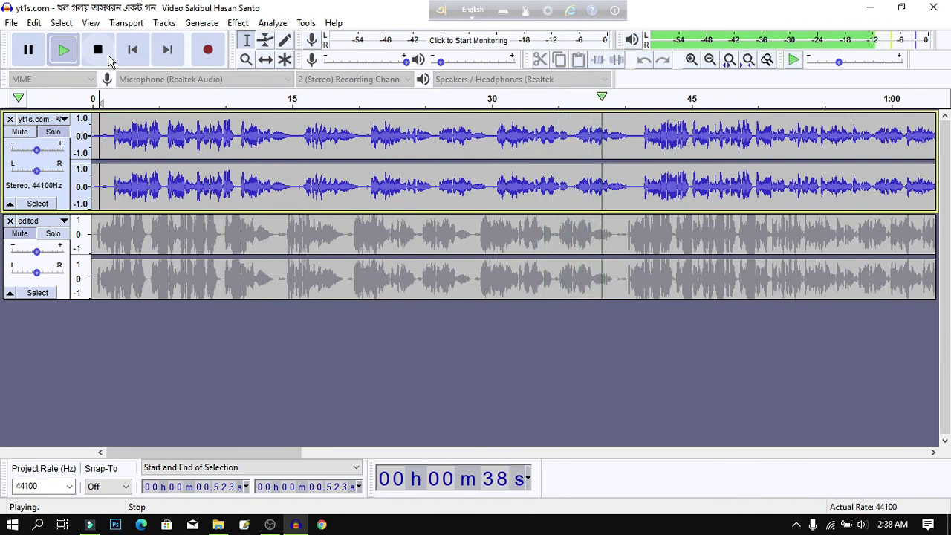
Stop the original track, solo the edited track instead, and play it from 0 seconds for comparison.
{"action": "left_click", "coordinate": [108, 58]}
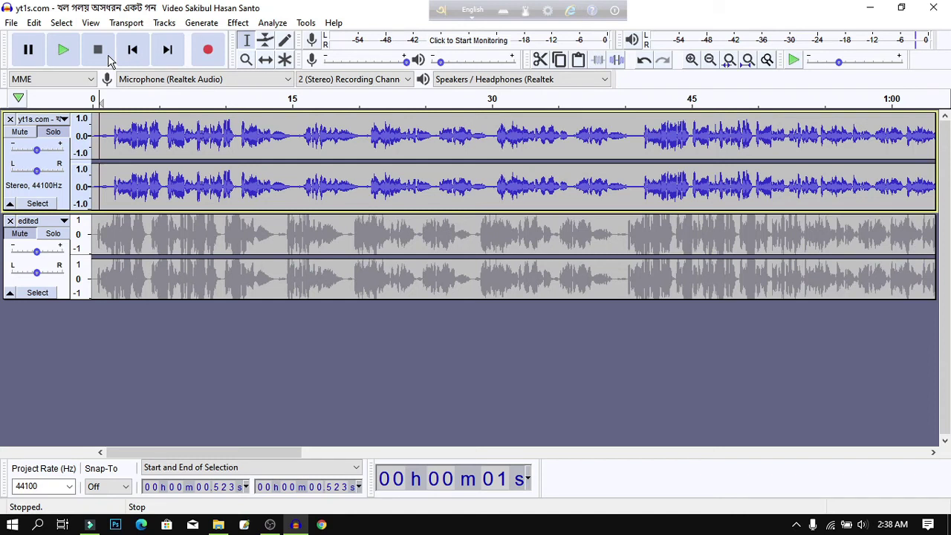
{"action": "left_click", "coordinate": [61, 244]}
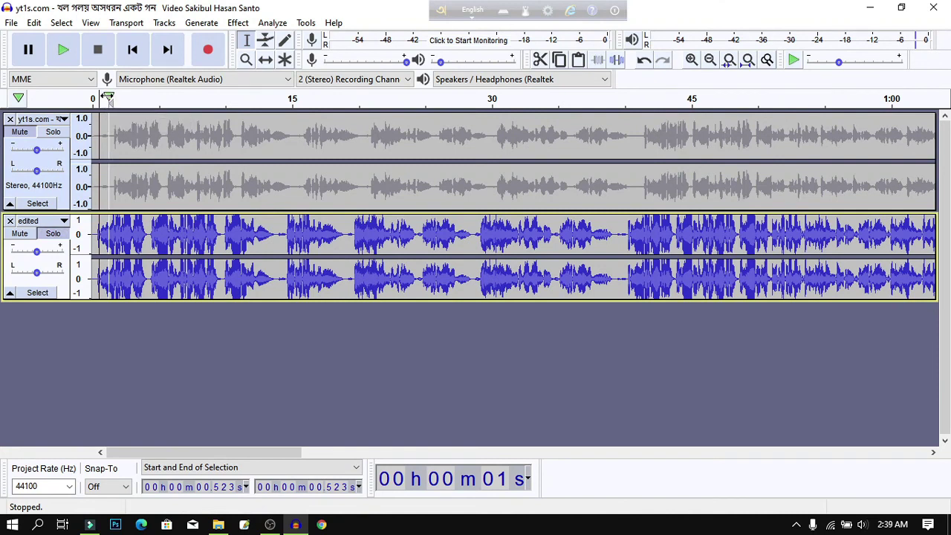
{"action": "left_click", "coordinate": [94, 97]}
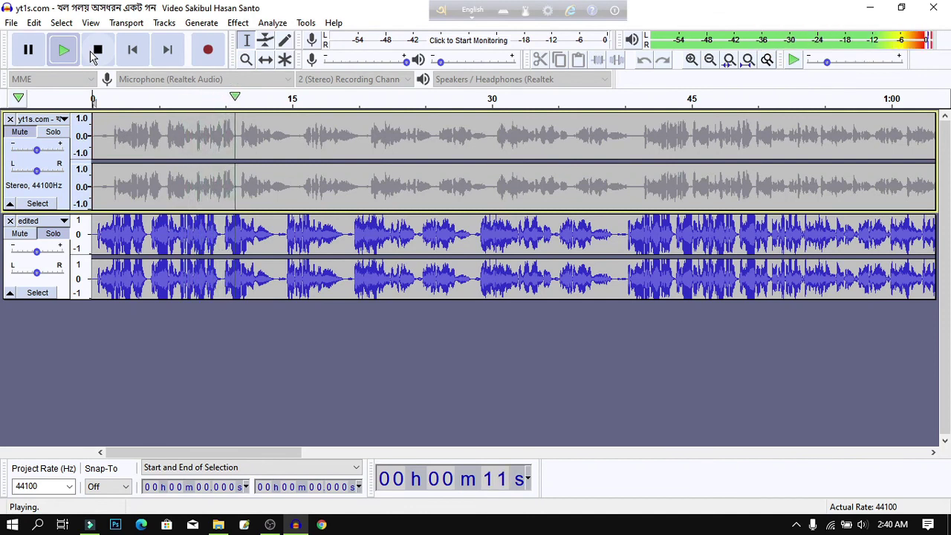
Try a playback volume of 0.37 while listening to the edited track, lower it again, and stop playback.
{"action": "left_click", "coordinate": [462, 64]}
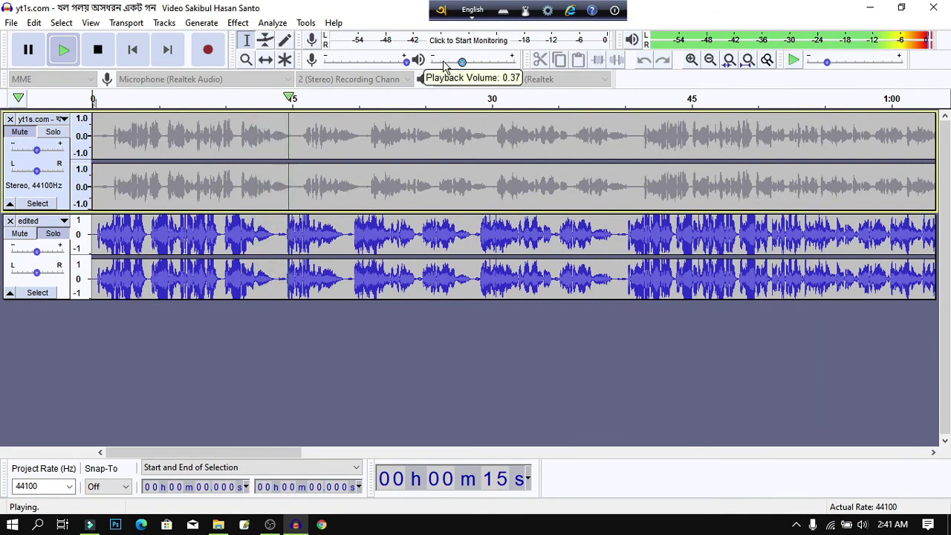
{"action": "left_click", "coordinate": [444, 64]}
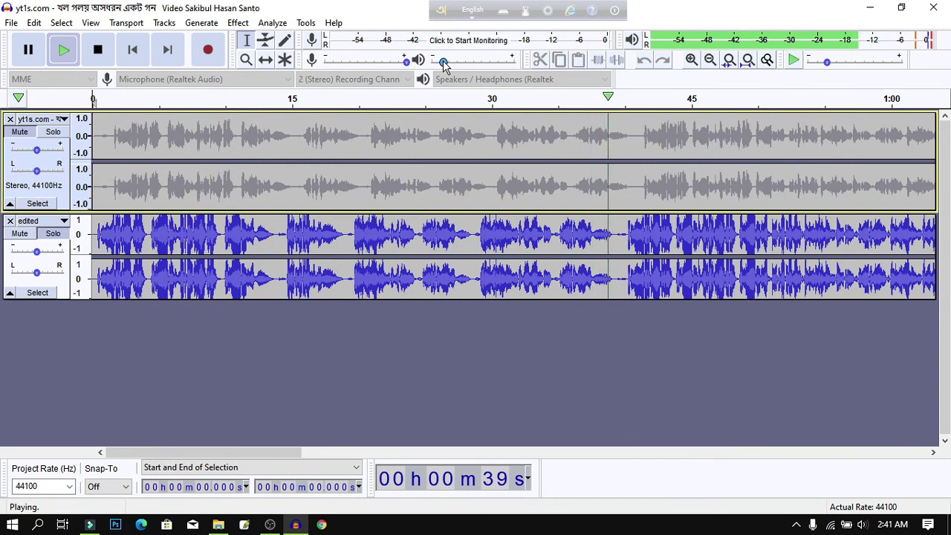
{"action": "key", "text": "space"}
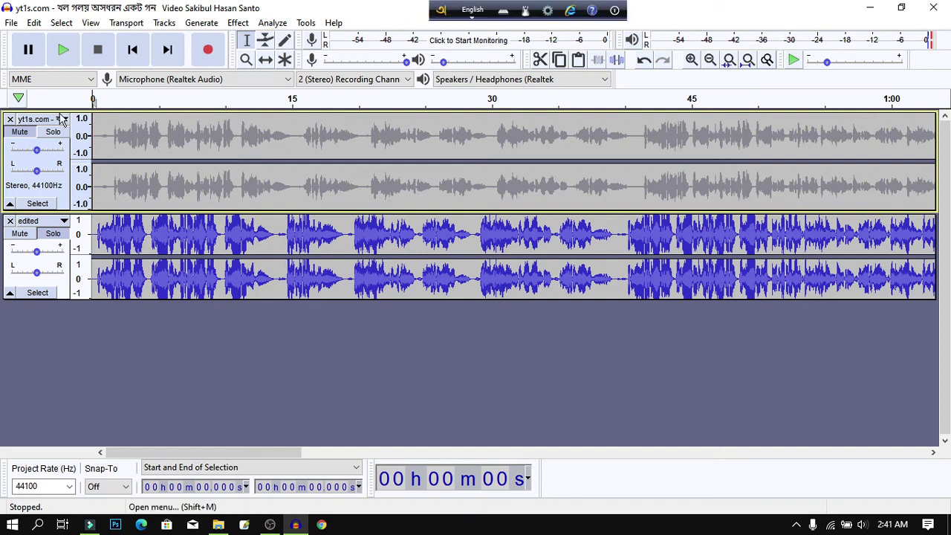
Open the list of available audio effects.
{"action": "left_click", "coordinate": [238, 23]}
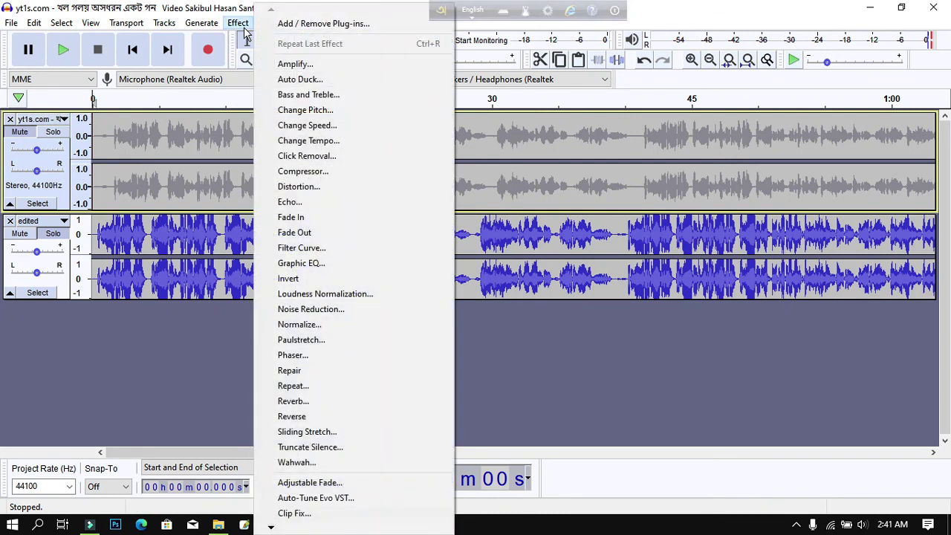